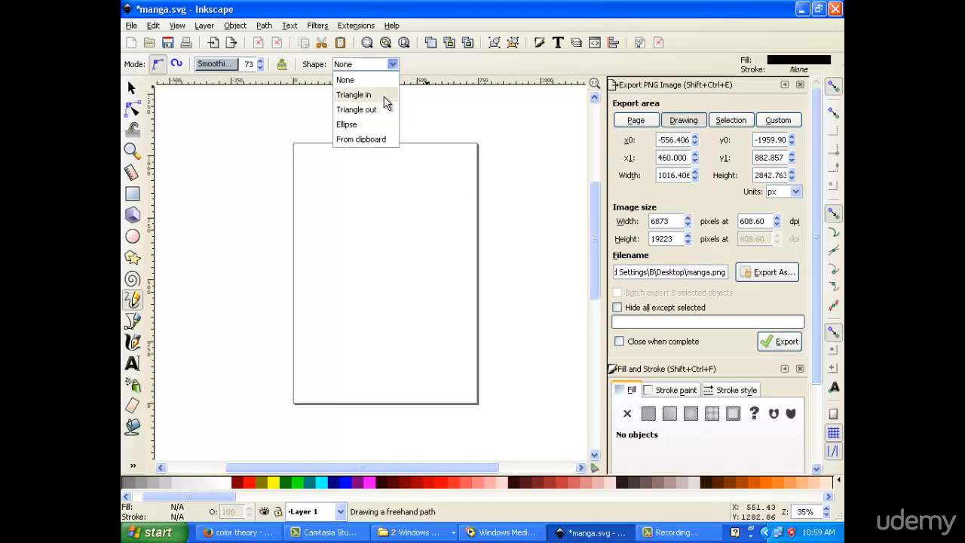
Step: Draw two slightly curved freehand pencil strokes near the page's top, one with shape Triangle in and one below with Triangle out
{"action": "left_click", "coordinate": [354, 95]}
{"action": "left_click_drag", "start_coordinate": [332, 159], "coordinate": [442, 174]}
{"action": "left_click", "coordinate": [389, 66]}
{"action": "left_click", "coordinate": [381, 108]}
{"action": "left_click_drag", "start_coordinate": [324, 183], "coordinate": [431, 213]}
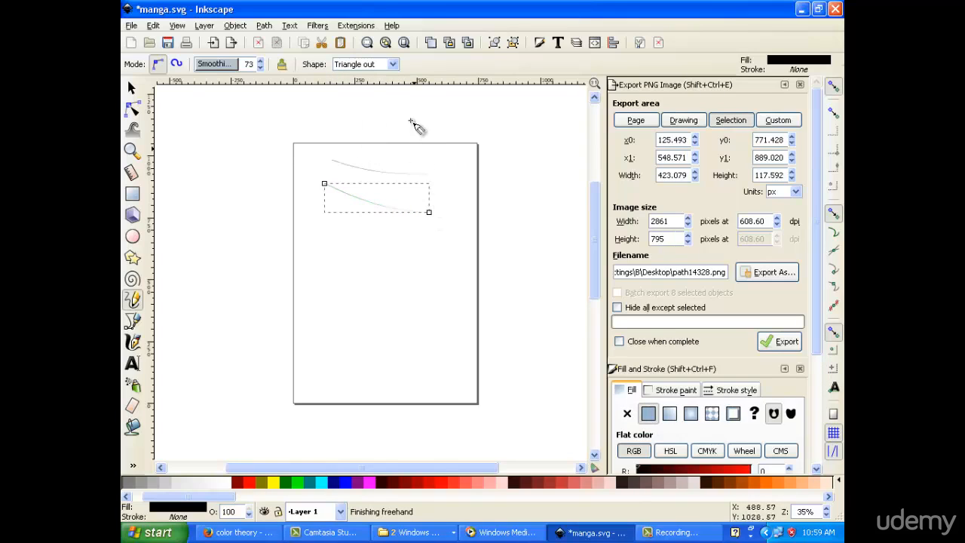
Step: Draw two freehand strokes with the pencil shape Ellipse below the thin strokes, about 640 px and 483 px wide
{"action": "left_click", "coordinate": [392, 66]}
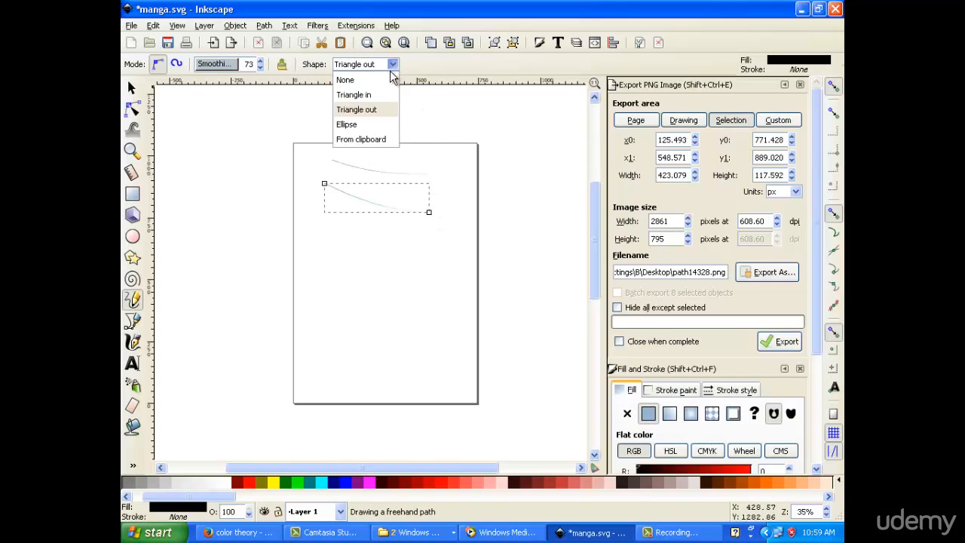
{"action": "left_click", "coordinate": [366, 124]}
{"action": "left_click", "coordinate": [300, 219]}
{"action": "left_click_drag", "start_coordinate": [300, 219], "coordinate": [455, 240]}
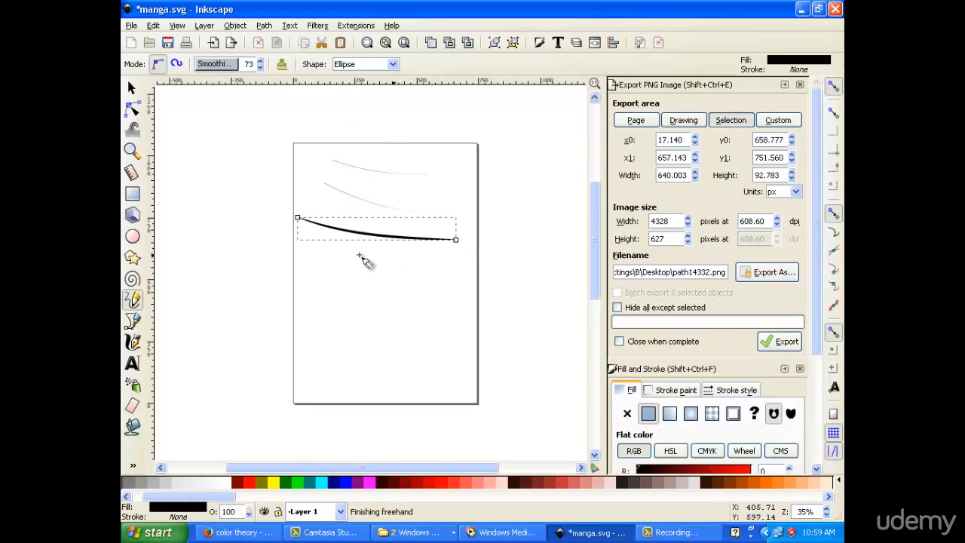
{"action": "left_click_drag", "start_coordinate": [309, 250], "coordinate": [429, 267]}
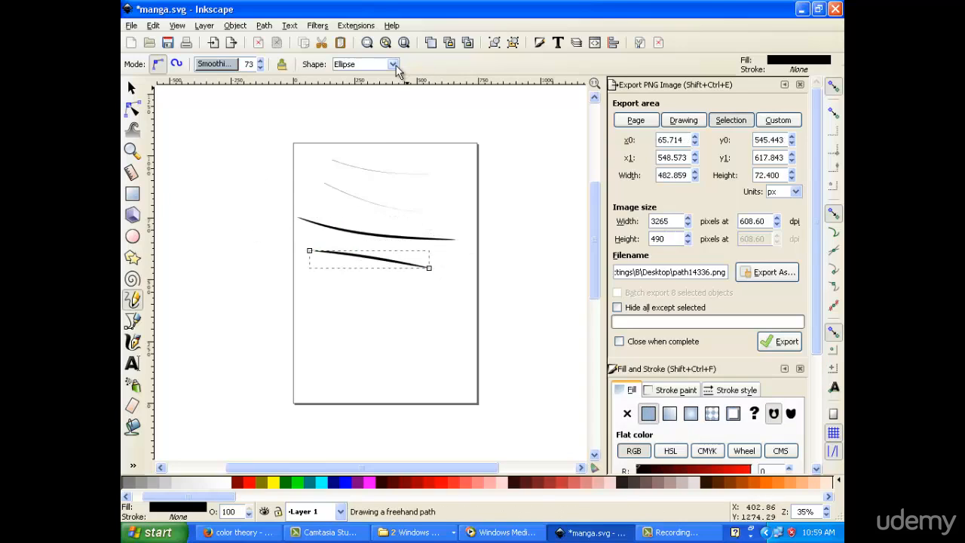
Step: Set the pencil shape to From clipboard and draw a rectangle about 203 by 229 px above the page
{"action": "left_click", "coordinate": [392, 64]}
{"action": "left_click", "coordinate": [383, 139]}
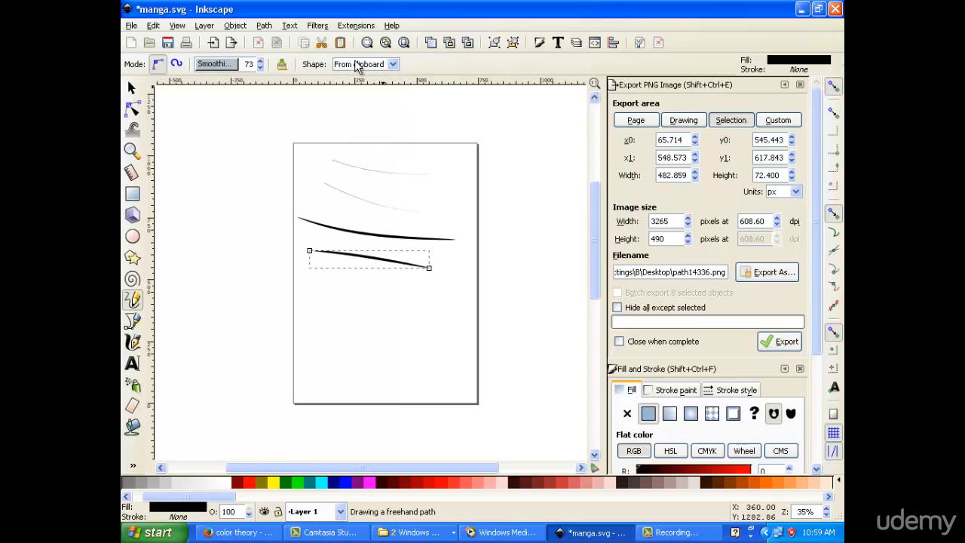
{"action": "left_click", "coordinate": [132, 195]}
{"action": "scroll", "coordinate": [250, 205], "scroll_direction": "up", "scroll_amount": 3}
{"action": "left_click_drag", "start_coordinate": [307, 159], "coordinate": [356, 216]}
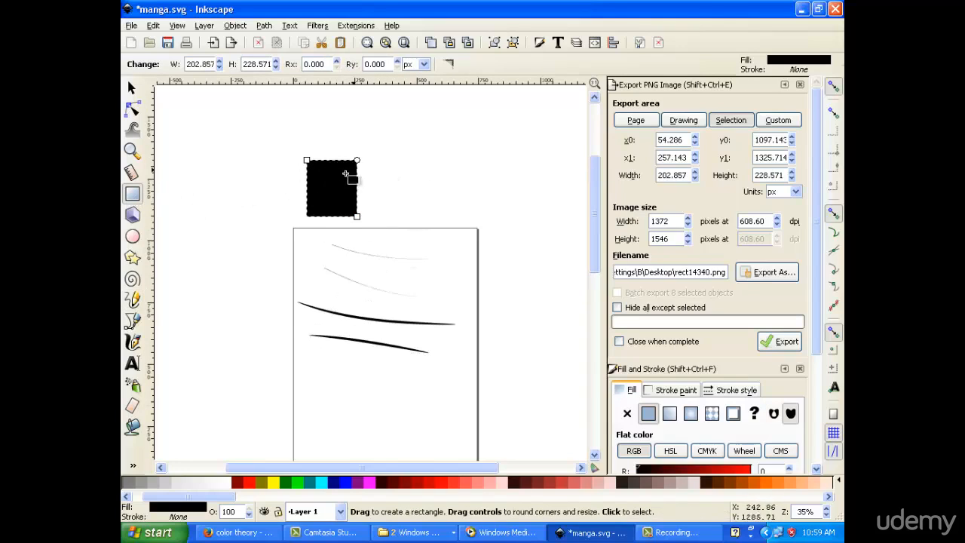
Step: Convert the rectangle above the page to a path and copy it to the clipboard
{"action": "left_click", "coordinate": [264, 26]}
{"action": "left_click", "coordinate": [288, 40]}
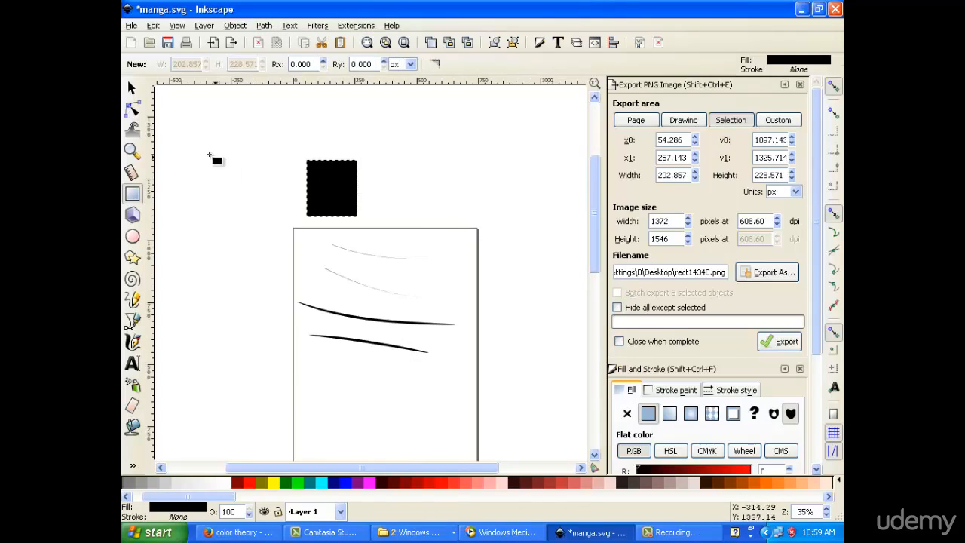
Step: Draw two freehand strokes shaped From clipboard: one below the ellipse strokes and a wavy one crossing the page's left edge
{"action": "scroll", "coordinate": [234, 238], "scroll_direction": "down", "scroll_amount": 4}
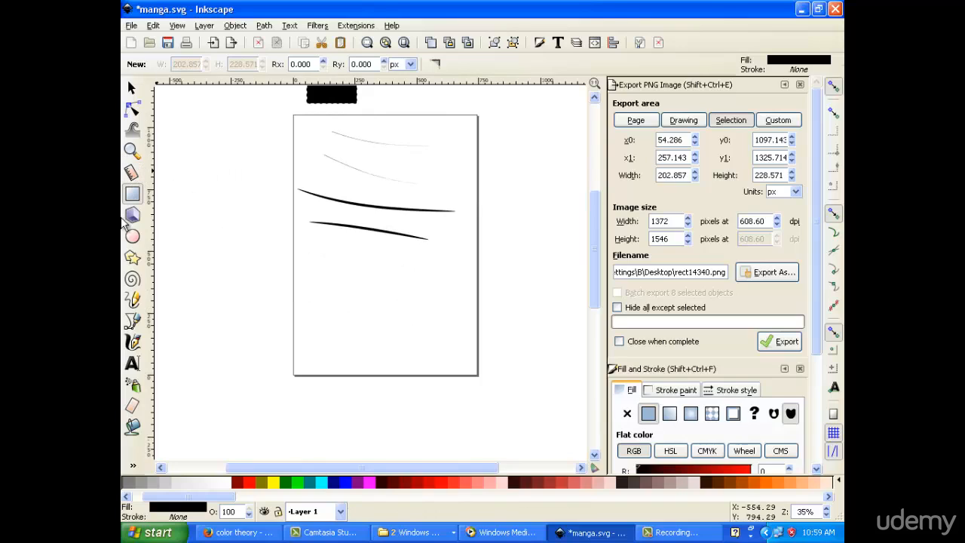
{"action": "left_click", "coordinate": [132, 299]}
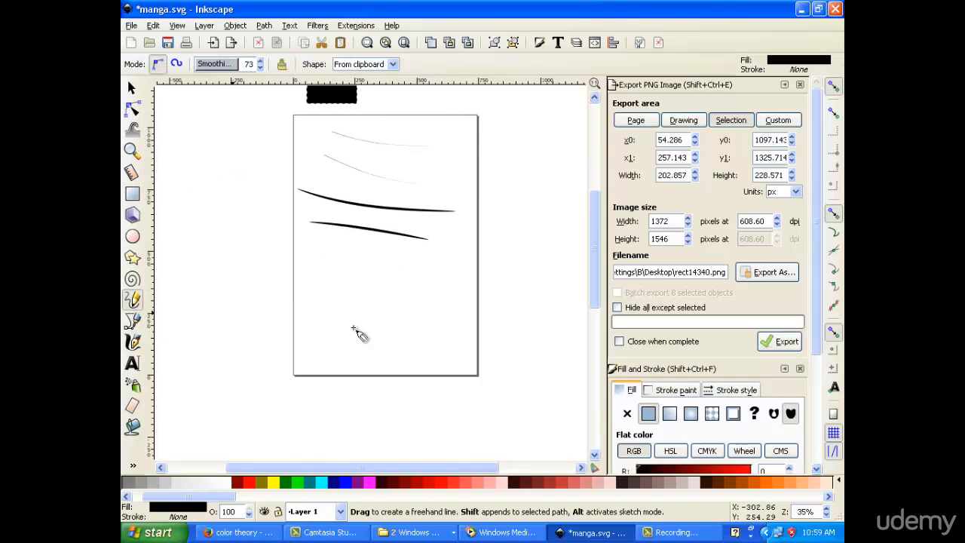
{"action": "scroll", "coordinate": [391, 240], "scroll_direction": "up", "scroll_amount": 3}
{"action": "left_click", "coordinate": [395, 65]}
{"action": "left_click", "coordinate": [363, 138]}
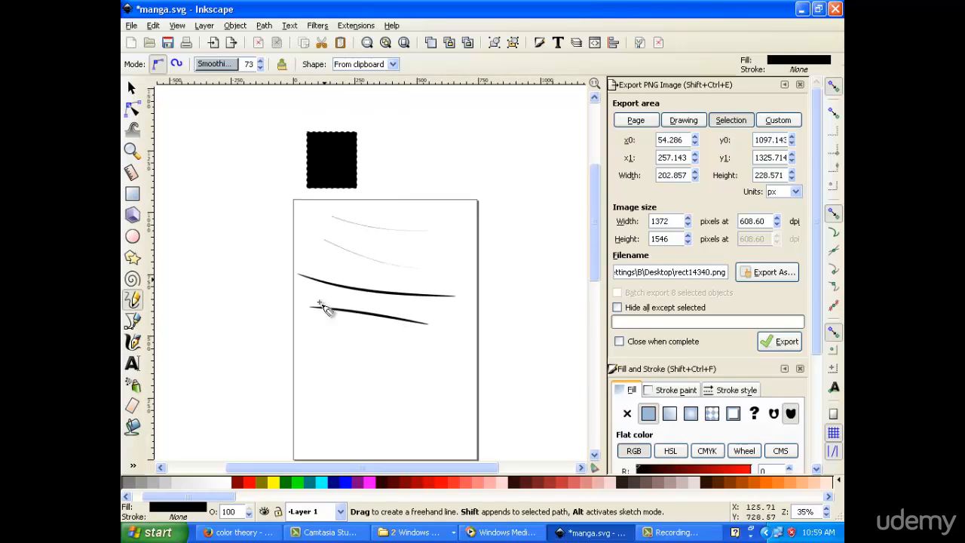
{"action": "left_click_drag", "start_coordinate": [312, 341], "coordinate": [435, 359]}
{"action": "left_click_drag", "start_coordinate": [231, 193], "coordinate": [401, 260]}
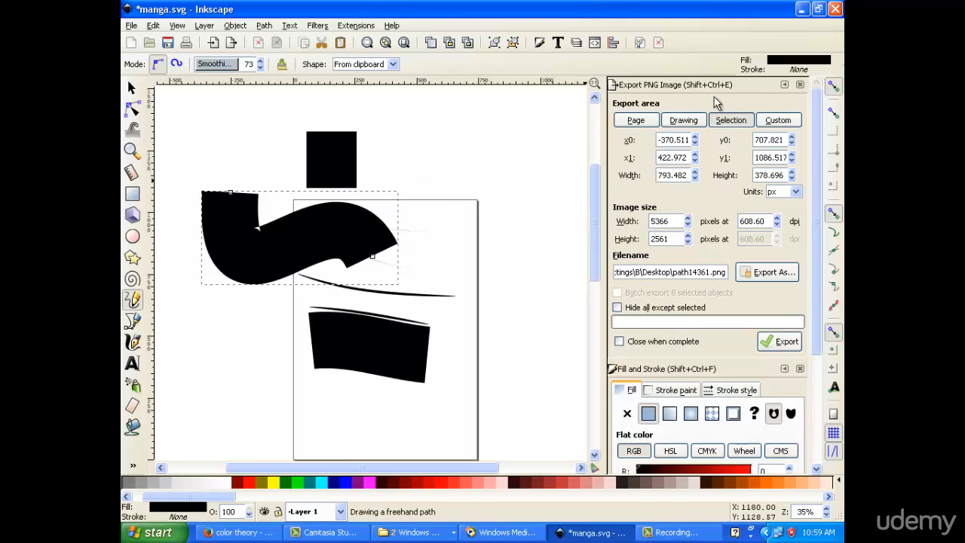
Step: Close the Export PNG Image panel, set the wavy stroke's fill rule to nonzero and deselect it
{"action": "left_click", "coordinate": [799, 84]}
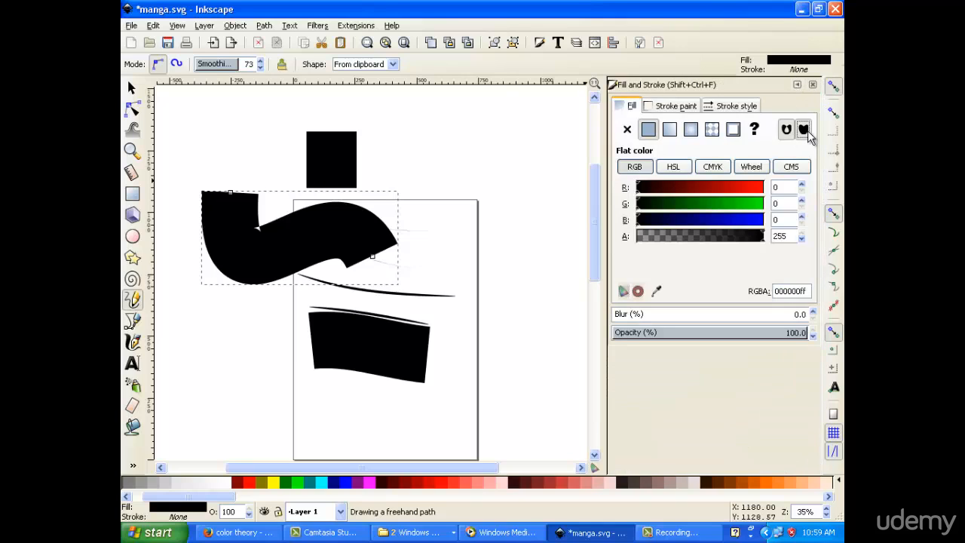
{"action": "key", "text": "s"}
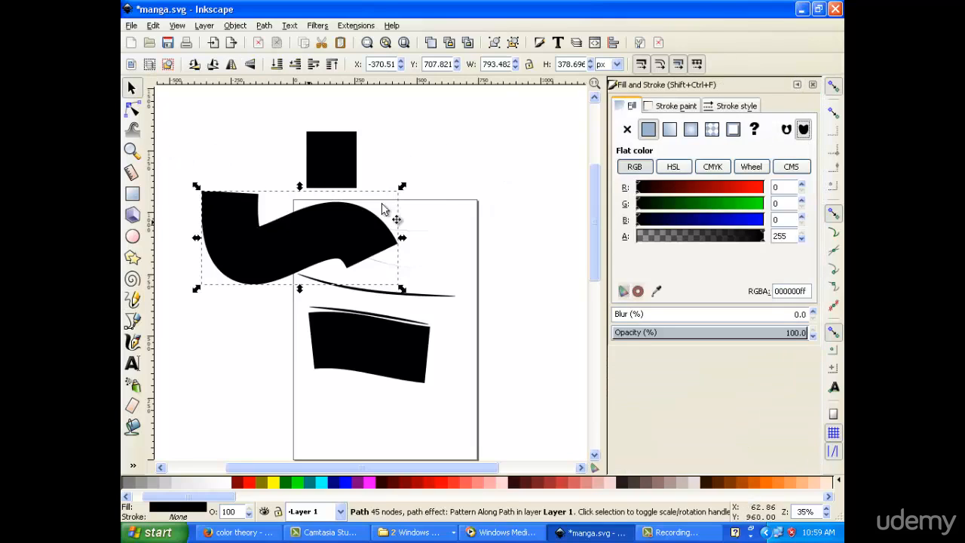
{"action": "left_click_drag", "start_coordinate": [427, 148], "coordinate": [504, 195]}
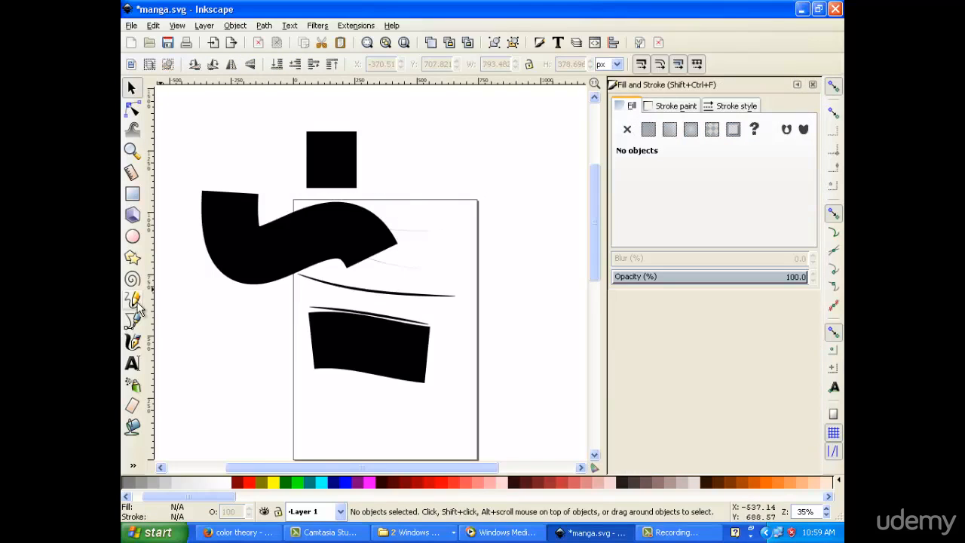
Step: Draw another wavy clipboard-shaped stroke over the page's right edge and set its fill rule to nonzero
{"action": "left_click", "coordinate": [134, 301]}
{"action": "mouse_move", "coordinate": [424, 155]}
{"action": "left_mouse_down"}
{"action": "mouse_move", "coordinate": [491, 220]}
{"action": "mouse_move", "coordinate": [457, 339]}
{"action": "left_mouse_up"}
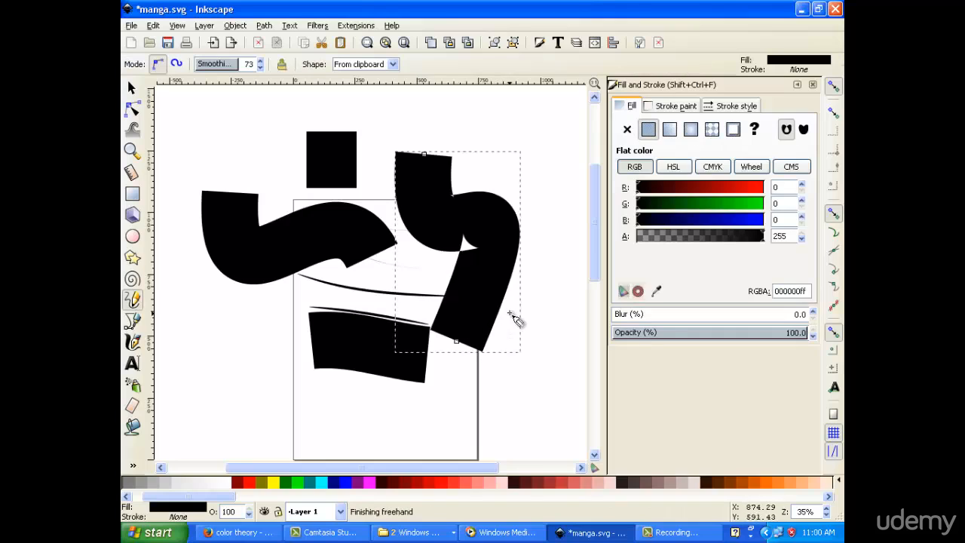
{"action": "left_click", "coordinate": [803, 129]}
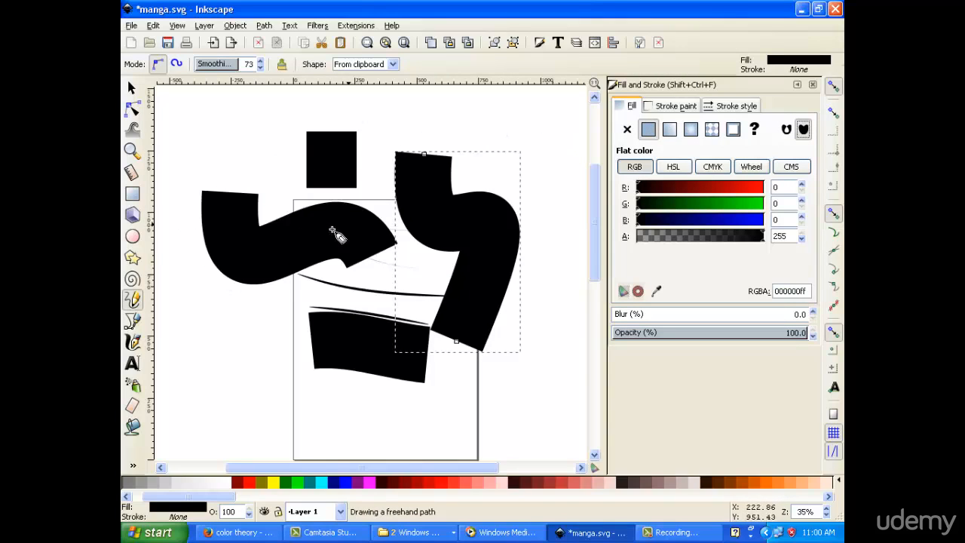
Step: Move the two thick wavy strokes off the page, one to the upper left and the other to the upper right
{"action": "left_click", "coordinate": [131, 87]}
{"action": "left_click_drag", "start_coordinate": [249, 228], "coordinate": [164, 168]}
{"action": "left_click_drag", "start_coordinate": [459, 228], "coordinate": [538, 130]}
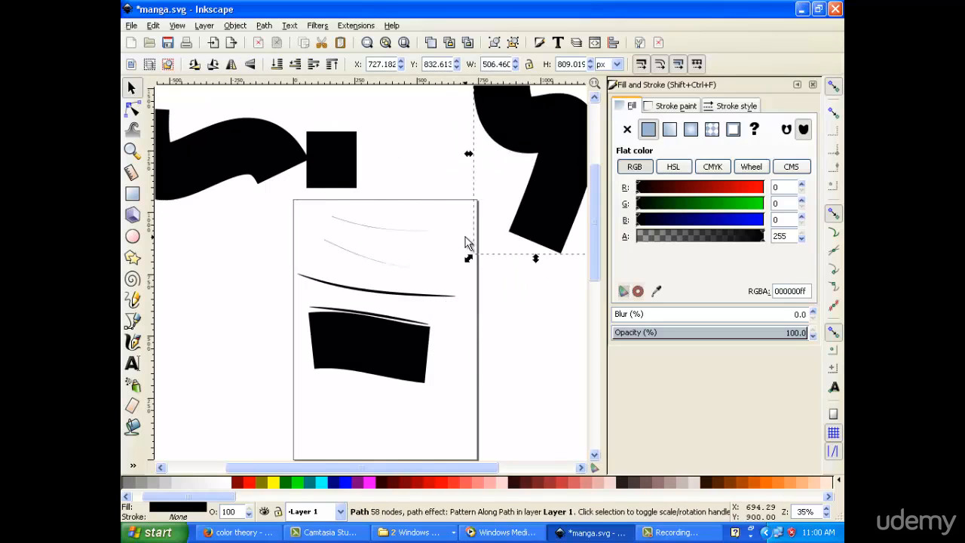
Step: Move the remaining five strokes off the page to its left and shift the black rectangle slightly right and up
{"action": "left_click_drag", "start_coordinate": [451, 209], "coordinate": [292, 408]}
{"action": "left_click_drag", "start_coordinate": [368, 349], "coordinate": [202, 369]}
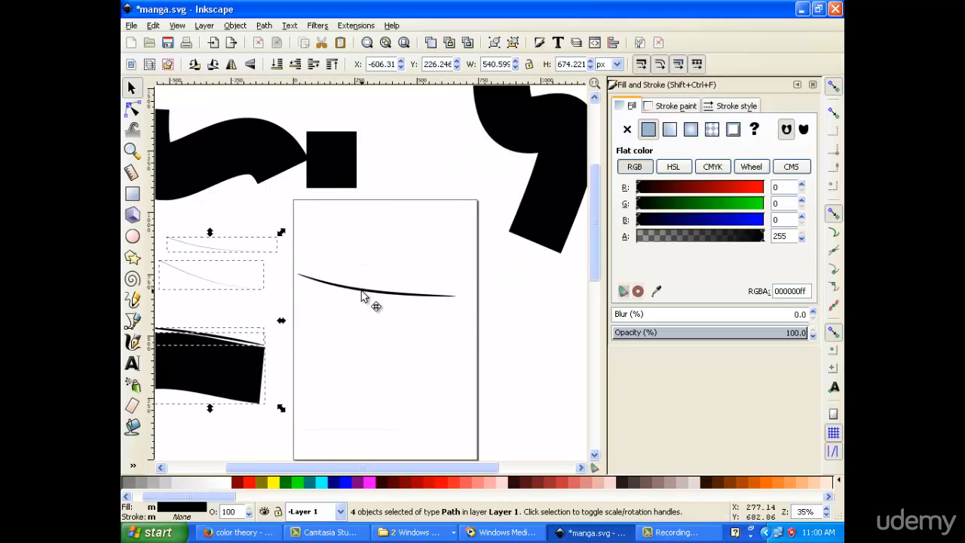
{"action": "left_click", "coordinate": [361, 296]}
{"action": "left_click_drag", "start_coordinate": [372, 301], "coordinate": [162, 303]}
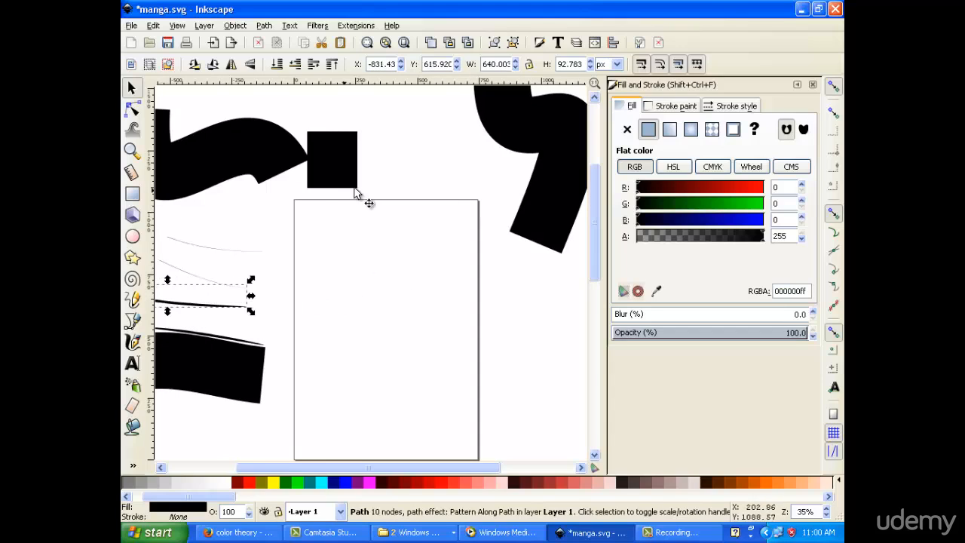
{"action": "left_click", "coordinate": [324, 164]}
{"action": "left_click_drag", "start_coordinate": [325, 163], "coordinate": [340, 159]}
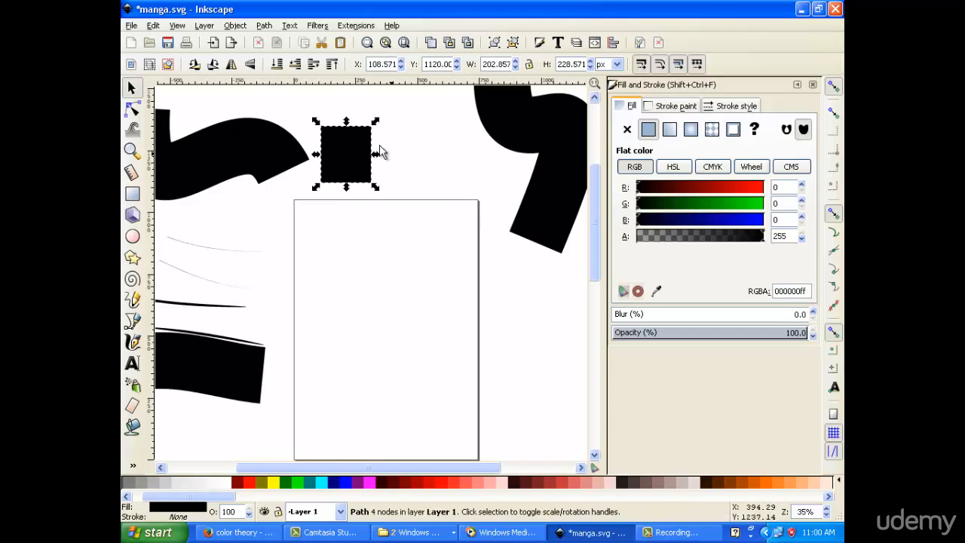
Step: Draw a second rectangle beside the first, then rotate and flatten it into a diamond about 344 by 63 px
{"action": "left_click", "coordinate": [132, 194]}
{"action": "left_click_drag", "start_coordinate": [393, 123], "coordinate": [450, 187]}
{"action": "key", "text": "s"}
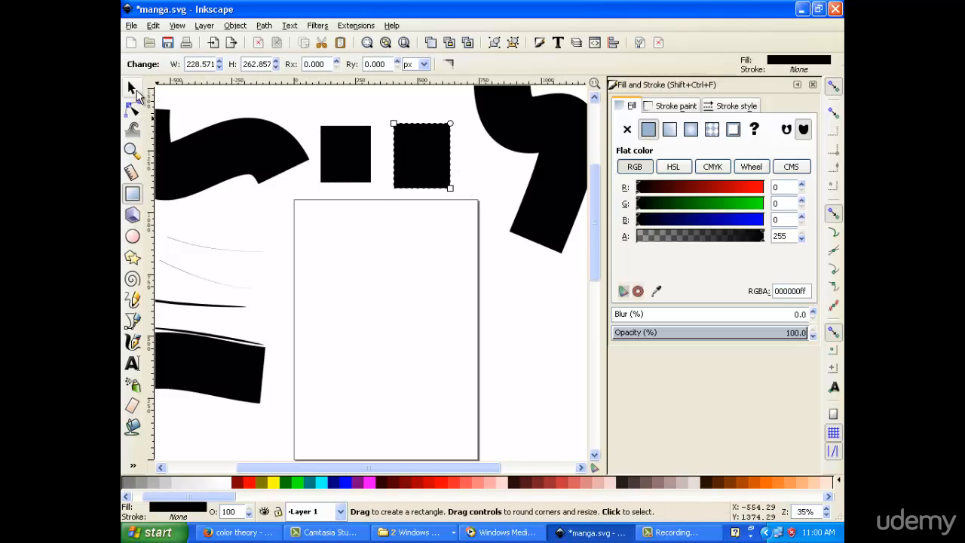
{"action": "left_click_drag", "start_coordinate": [388, 118], "coordinate": [445, 172]}
{"action": "left_click", "coordinate": [422, 145]}
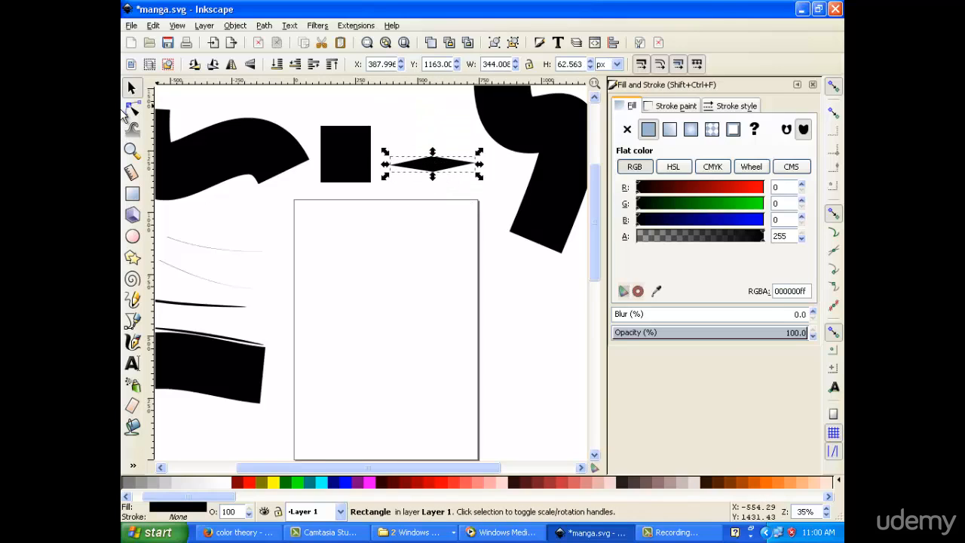
Step: Convert the flat diamond to a path and copy it to the clipboard
{"action": "left_click", "coordinate": [235, 26]}
{"action": "mouse_move", "coordinate": [263, 26]}
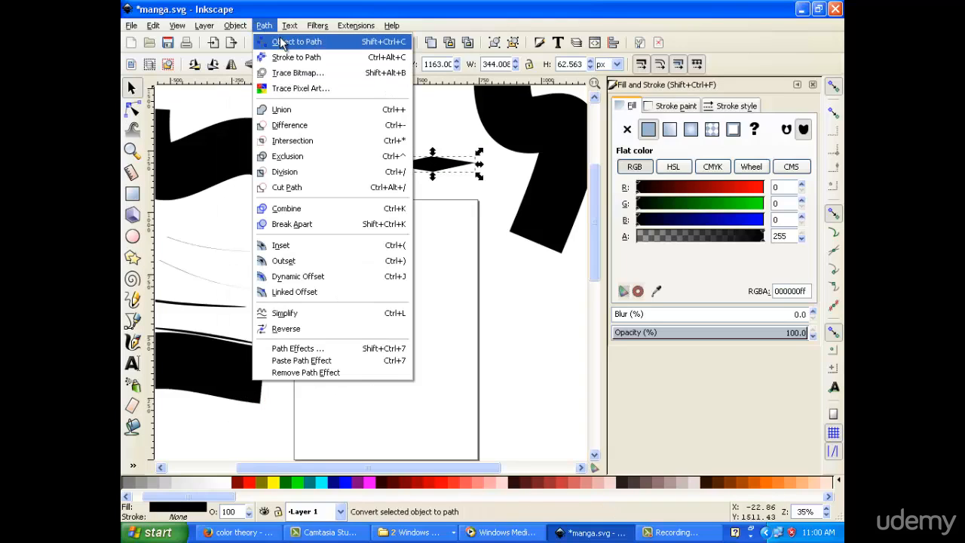
{"action": "left_click", "coordinate": [281, 43]}
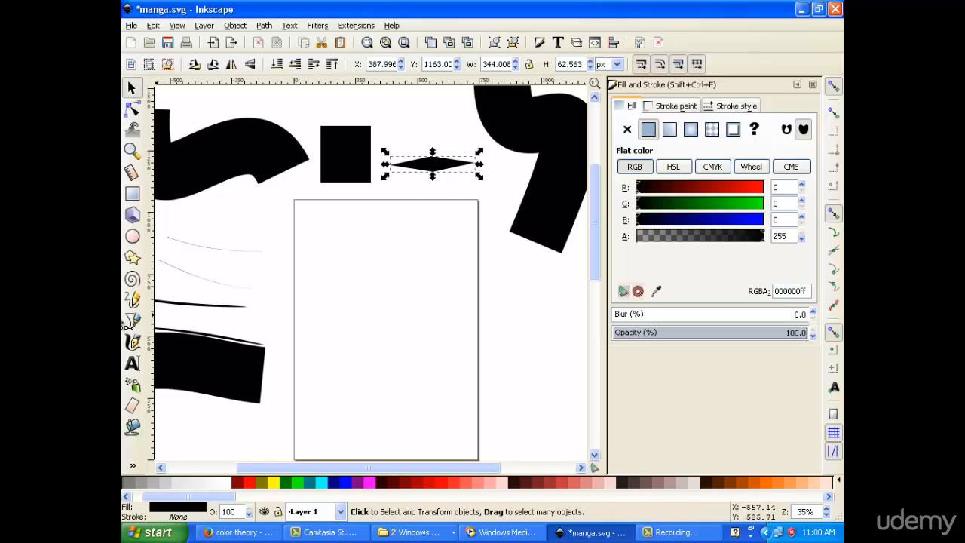
Step: Draw four curved freehand strokes across the page using the copied diamond as the pencil shape
{"action": "left_click", "coordinate": [133, 300]}
{"action": "mouse_move", "coordinate": [311, 249]}
{"action": "left_mouse_down"}
{"action": "mouse_move", "coordinate": [394, 272]}
{"action": "mouse_move", "coordinate": [419, 394]}
{"action": "left_mouse_up"}
{"action": "mouse_move", "coordinate": [450, 241]}
{"action": "left_mouse_down"}
{"action": "mouse_move", "coordinate": [533, 392]}
{"action": "mouse_move", "coordinate": [462, 411]}
{"action": "left_mouse_up"}
{"action": "mouse_move", "coordinate": [363, 334]}
{"action": "left_mouse_down"}
{"action": "mouse_move", "coordinate": [323, 403]}
{"action": "mouse_move", "coordinate": [392, 403]}
{"action": "left_mouse_up"}
{"action": "mouse_move", "coordinate": [399, 229]}
{"action": "left_mouse_down"}
{"action": "mouse_move", "coordinate": [374, 240]}
{"action": "mouse_move", "coordinate": [418, 326]}
{"action": "left_mouse_up"}
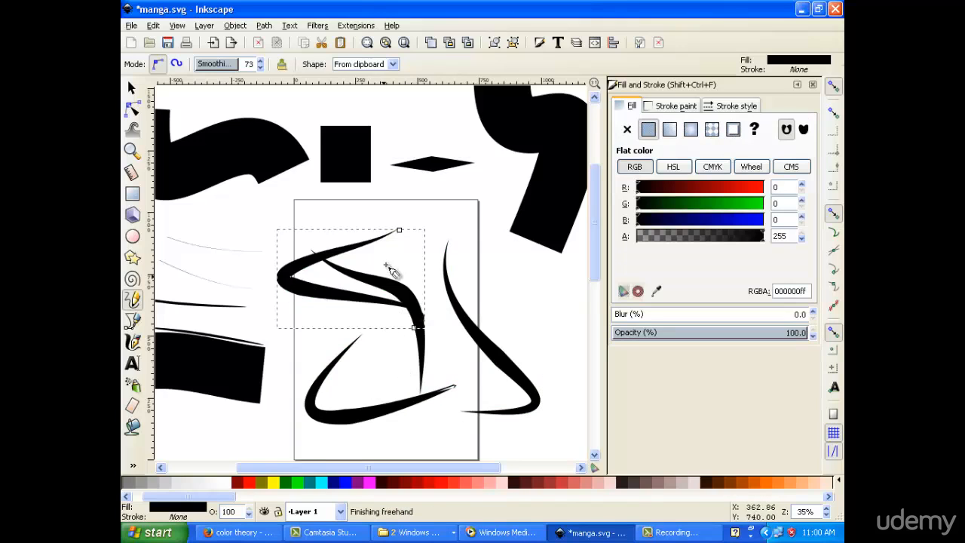
Step: Duplicate the flat diamond twice and place the copies overlapping each other in the empty area above it
{"action": "scroll", "coordinate": [390, 273], "scroll_direction": "up", "scroll_amount": 3}
{"action": "key", "text": "s"}
{"action": "left_click", "coordinate": [430, 248]}
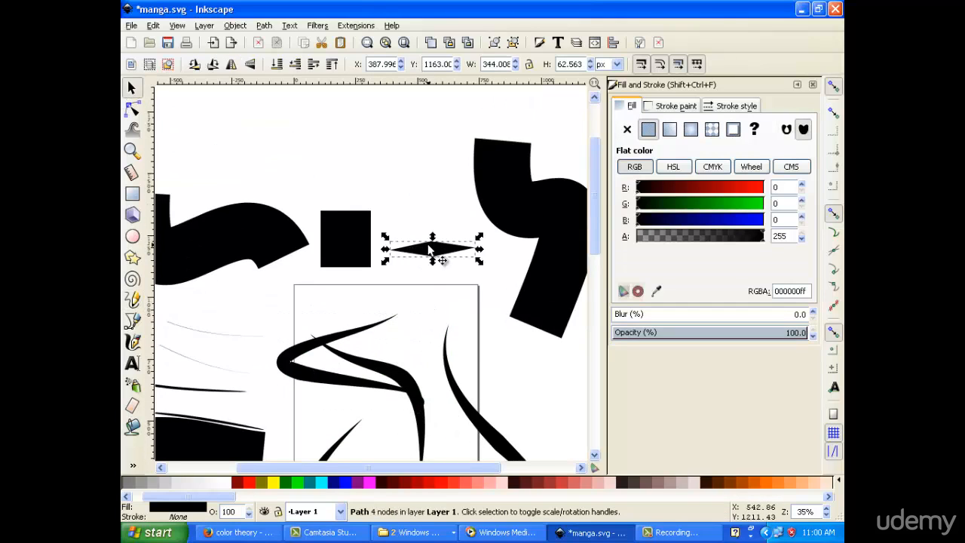
{"action": "right_click", "coordinate": [434, 251]}
{"action": "left_click", "coordinate": [458, 352]}
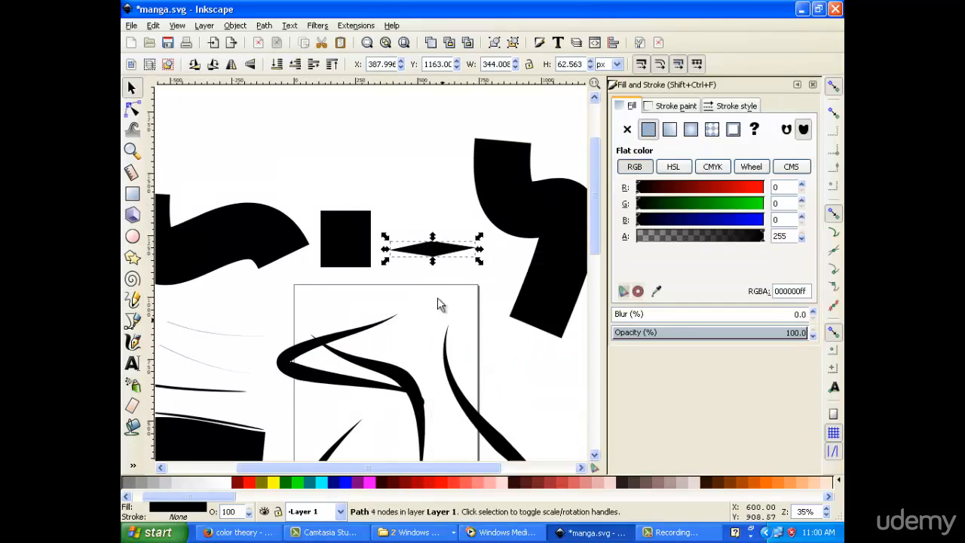
{"action": "right_click", "coordinate": [433, 251]}
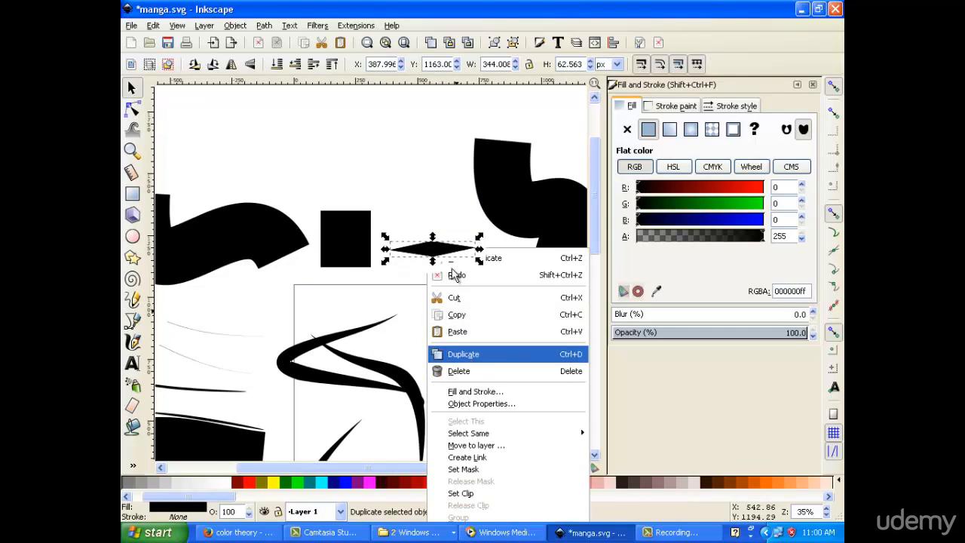
{"action": "left_click", "coordinate": [458, 351]}
{"action": "left_click_drag", "start_coordinate": [433, 251], "coordinate": [428, 172]}
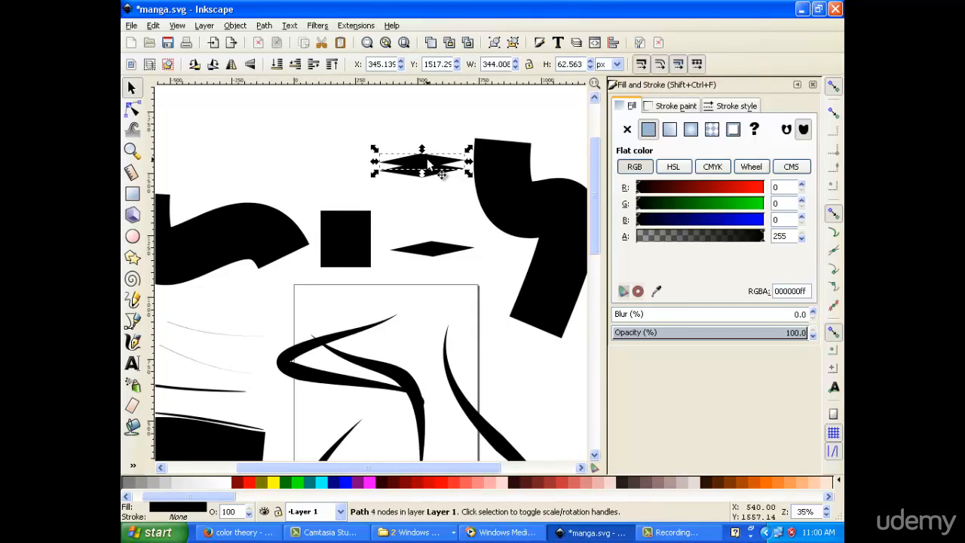
Step: Duplicate the upper diamond copy and move the new one slightly up so three diamonds are stacked
{"action": "right_click", "coordinate": [427, 164]}
{"action": "left_click", "coordinate": [452, 263]}
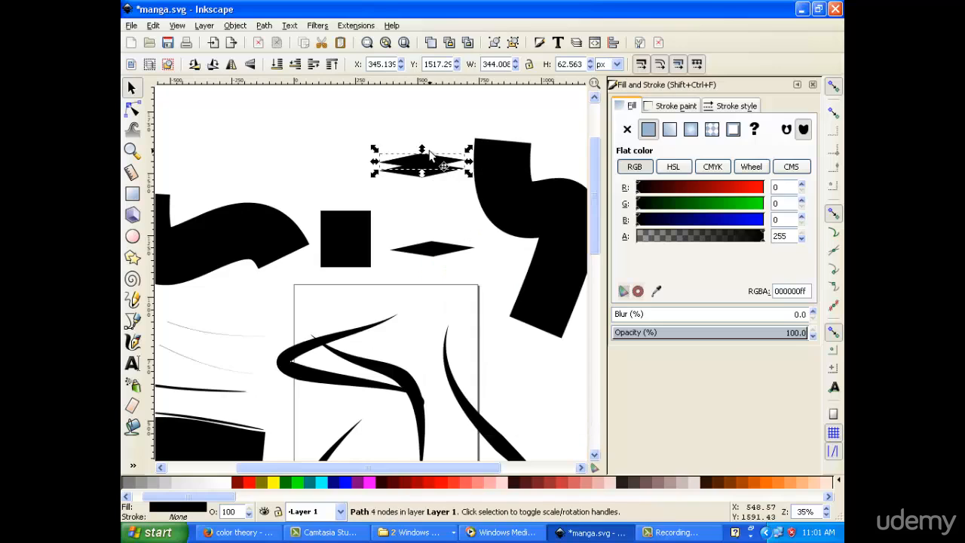
{"action": "left_click_drag", "start_coordinate": [430, 158], "coordinate": [428, 148]}
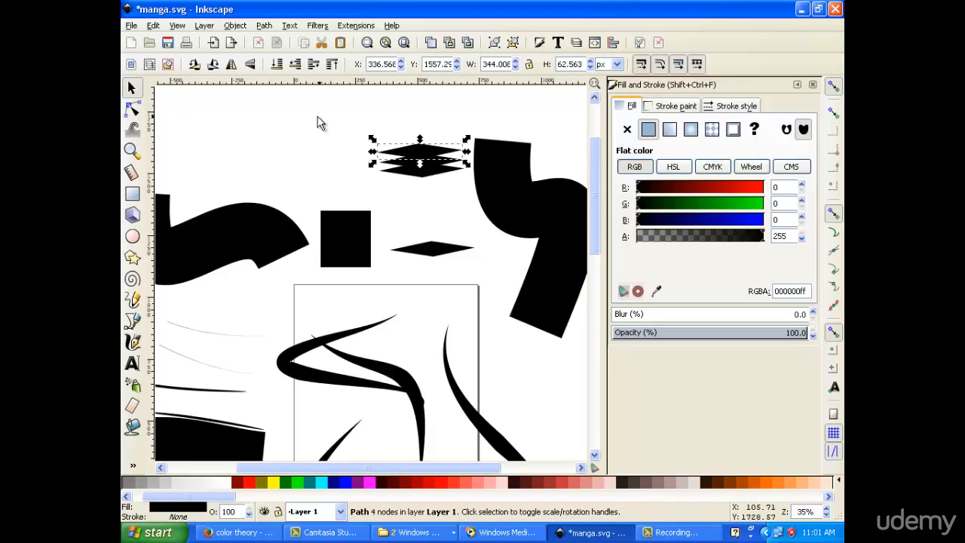
Step: Group the three stacked diamonds and scale the group down to about 304 by 63 px
{"action": "left_click", "coordinate": [357, 122]}
{"action": "left_click_drag", "start_coordinate": [366, 118], "coordinate": [474, 194]}
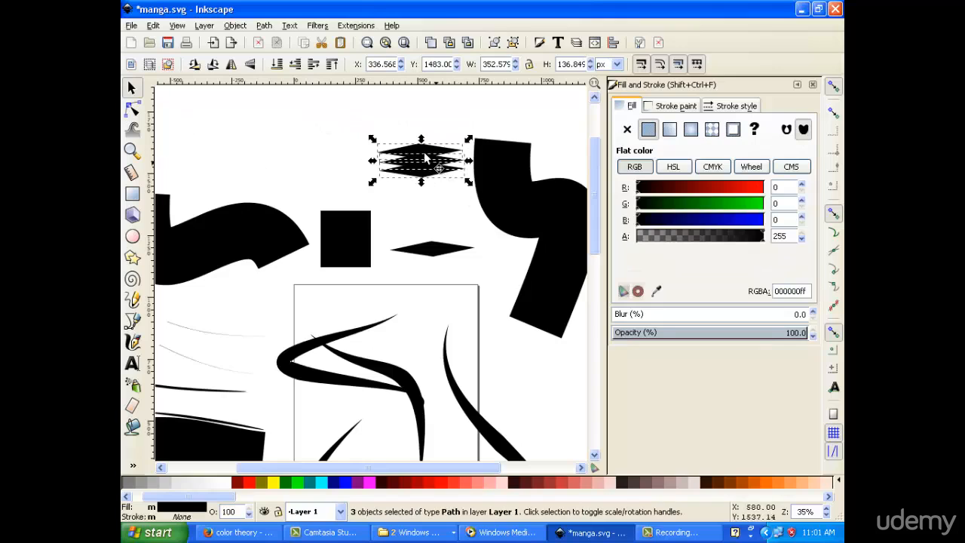
{"action": "right_click", "coordinate": [426, 155]}
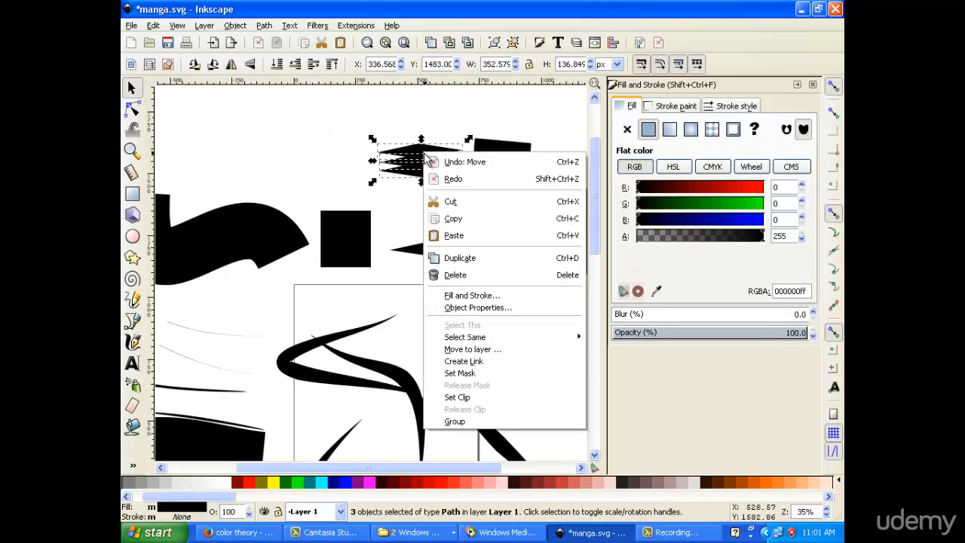
{"action": "left_click", "coordinate": [493, 422]}
{"action": "left_click_drag", "start_coordinate": [468, 141], "coordinate": [456, 163]}
{"action": "left_click", "coordinate": [430, 186]}
{"action": "left_click", "coordinate": [418, 170]}
Step: Try to convert the diamond group to a path
{"action": "left_click", "coordinate": [265, 26]}
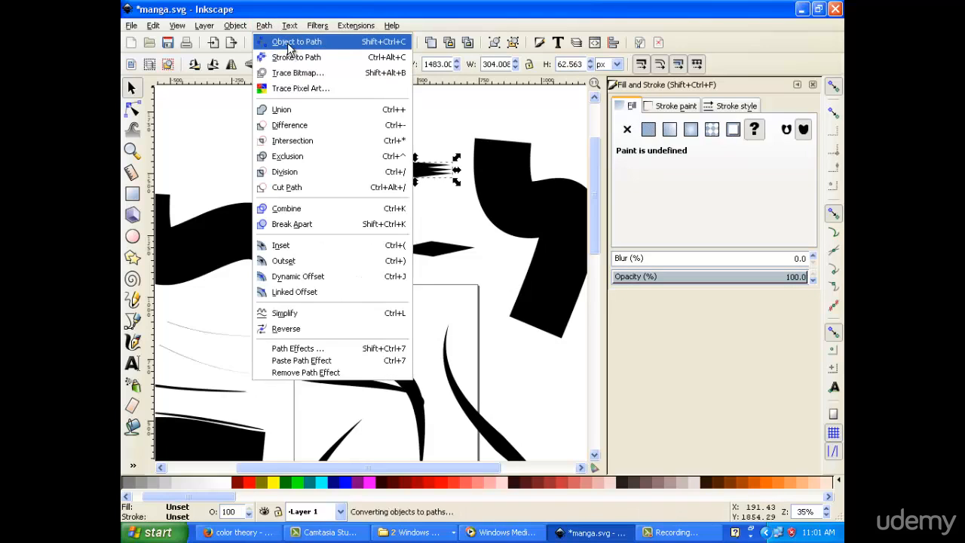
{"action": "left_click", "coordinate": [269, 42]}
{"action": "scroll", "coordinate": [430, 185], "scroll_direction": "down", "scroll_amount": 5}
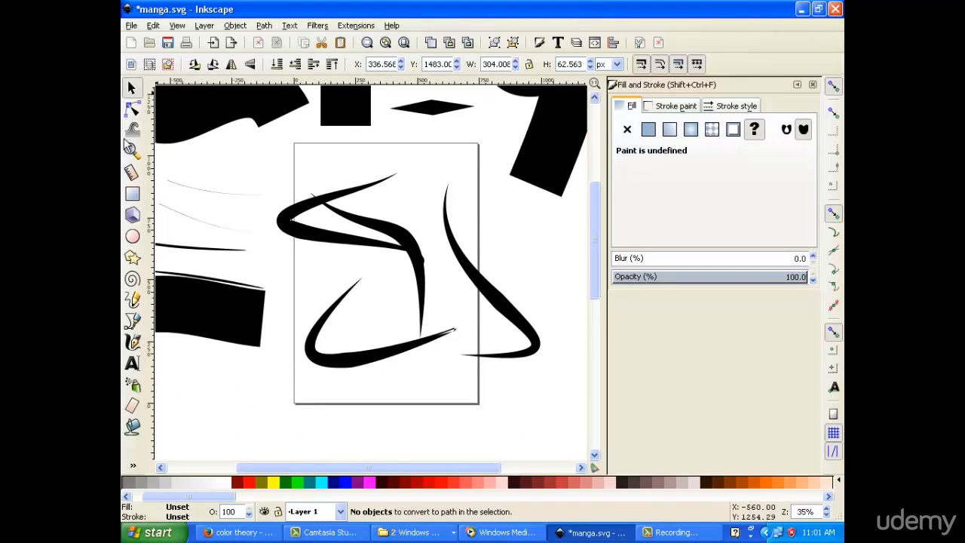
Step: Draw several curved tapered strokes across the page with the Pencil tool, using the shape from the clipboard
{"action": "left_click", "coordinate": [132, 299]}
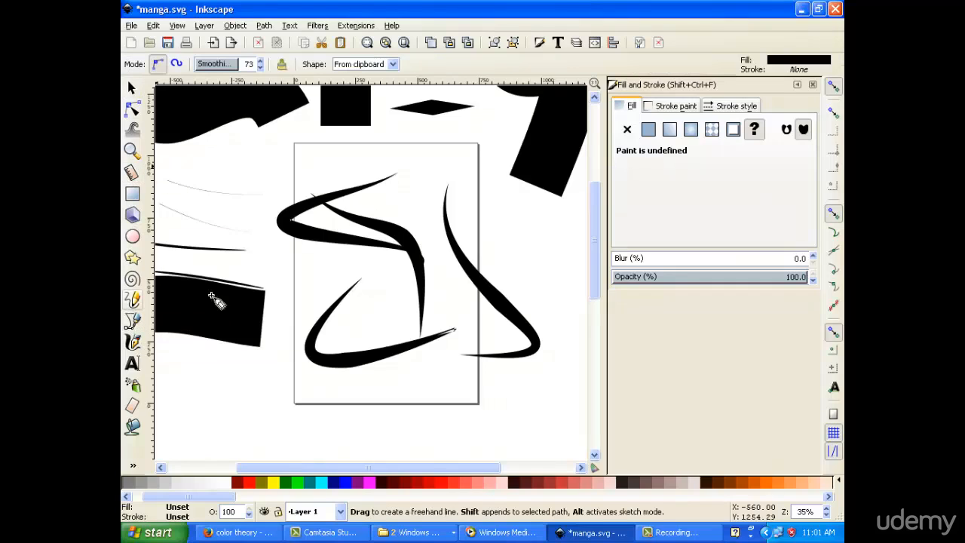
{"action": "mouse_move", "coordinate": [415, 191]}
{"action": "left_mouse_down"}
{"action": "mouse_move", "coordinate": [484, 228]}
{"action": "mouse_move", "coordinate": [515, 311]}
{"action": "left_mouse_up"}
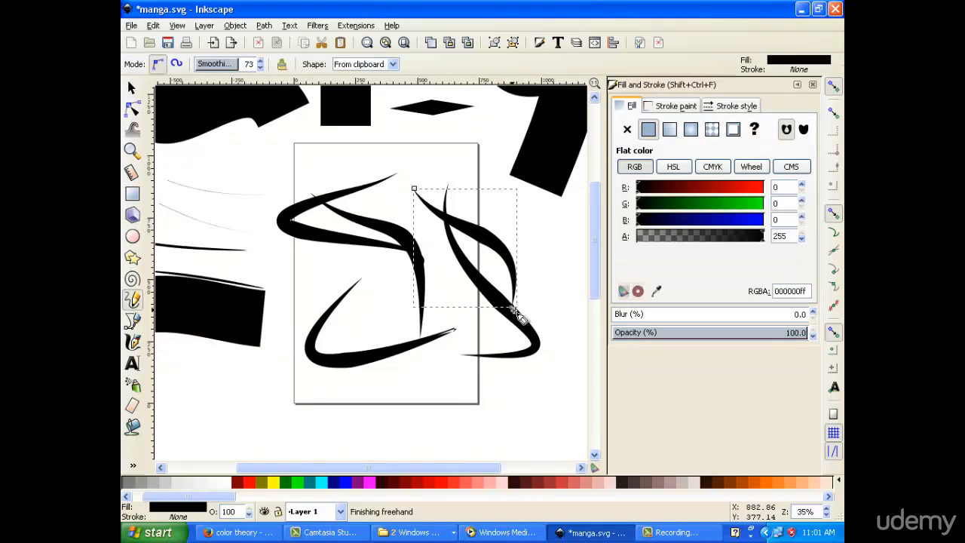
{"action": "mouse_move", "coordinate": [465, 159]}
{"action": "left_mouse_down"}
{"action": "mouse_move", "coordinate": [383, 289]}
{"action": "mouse_move", "coordinate": [445, 346]}
{"action": "mouse_move", "coordinate": [365, 384]}
{"action": "left_mouse_up"}
{"action": "scroll", "coordinate": [392, 369], "scroll_direction": "up", "scroll_amount": 7}
{"action": "mouse_move", "coordinate": [409, 231]}
{"action": "left_mouse_down"}
{"action": "mouse_move", "coordinate": [160, 187]}
{"action": "mouse_move", "coordinate": [206, 143]}
{"action": "mouse_move", "coordinate": [271, 184]}
{"action": "left_mouse_up"}
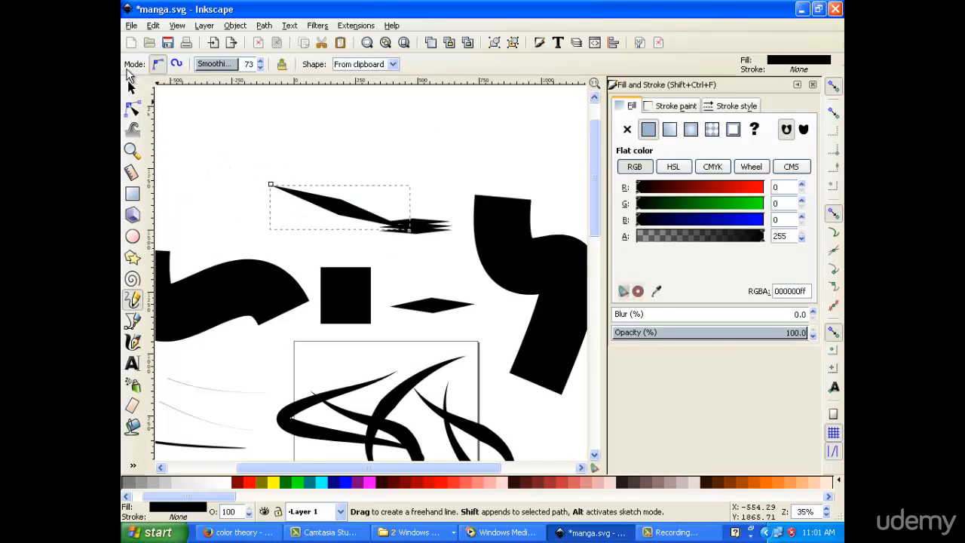
{"action": "left_click", "coordinate": [130, 89]}
{"action": "key", "text": "Delete"}
Step: Try again to convert the grouped stack of three diamonds to a path, and clear the selection
{"action": "left_click", "coordinate": [412, 227]}
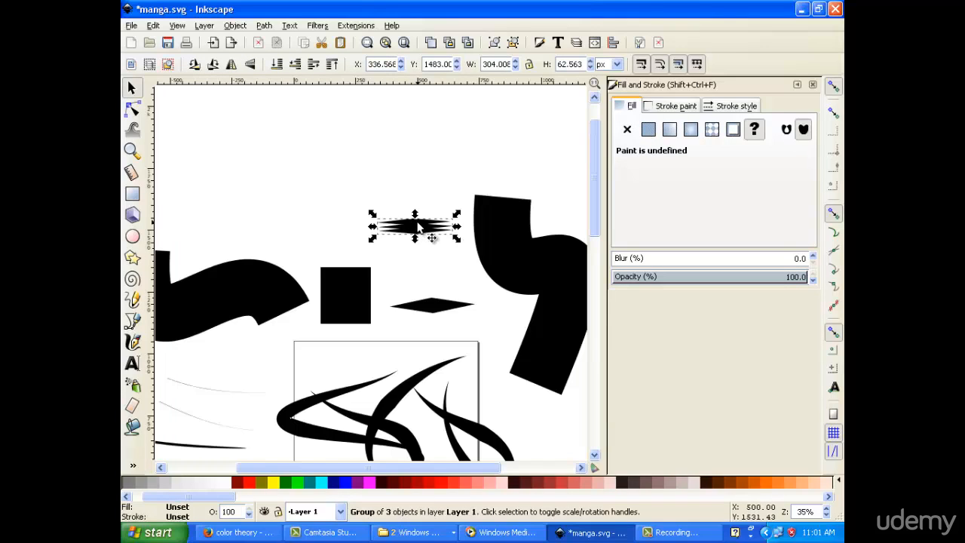
{"action": "left_click", "coordinate": [263, 26]}
{"action": "left_click", "coordinate": [285, 44]}
{"action": "scroll", "coordinate": [331, 185], "scroll_direction": "down", "scroll_amount": 3}
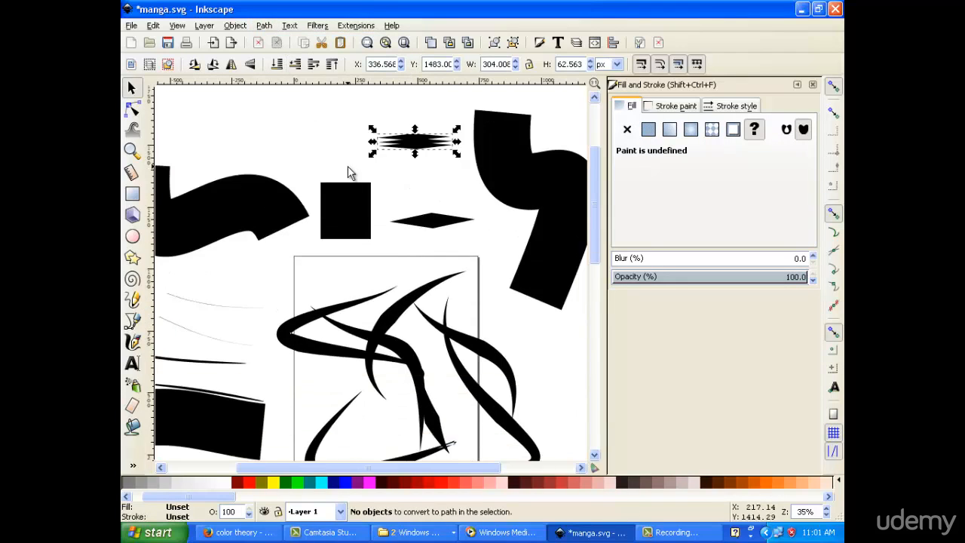
{"action": "left_click", "coordinate": [262, 154]}
{"action": "scroll", "coordinate": [209, 156], "scroll_direction": "up", "scroll_amount": 2}
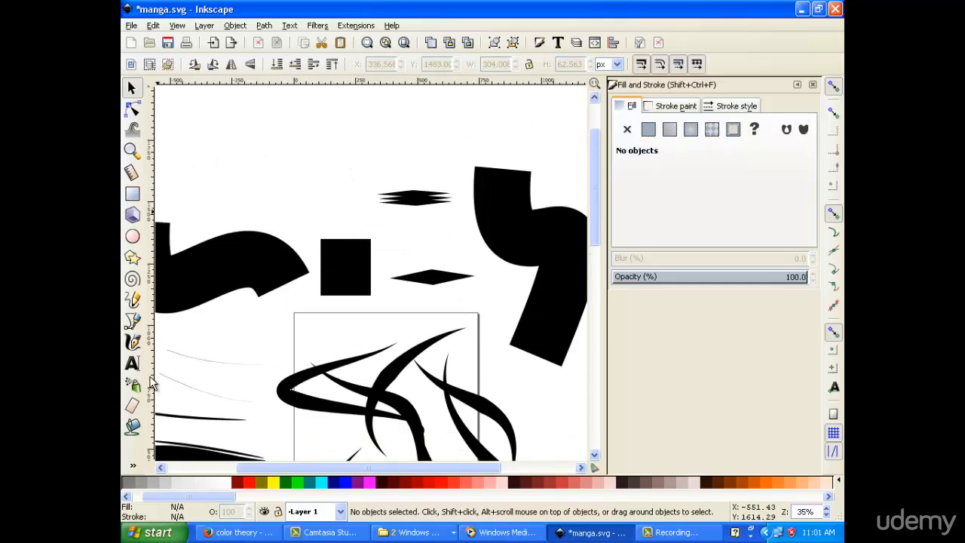
Step: Draw a tapered S-curve and a short straight stroke above the stacked diamonds with the Pencil tool
{"action": "left_click", "coordinate": [132, 324]}
{"action": "left_click", "coordinate": [132, 300]}
{"action": "mouse_move", "coordinate": [223, 113]}
{"action": "left_mouse_down"}
{"action": "mouse_move", "coordinate": [327, 122]}
{"action": "mouse_move", "coordinate": [333, 151]}
{"action": "left_mouse_up"}
{"action": "left_click_drag", "start_coordinate": [373, 111], "coordinate": [463, 111]}
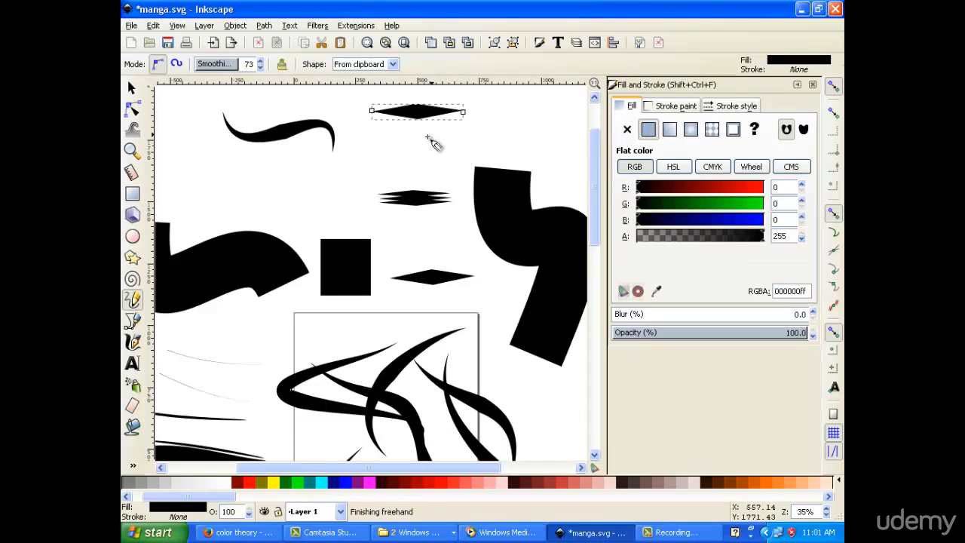
Step: Draw several straight and curved tapered pencil strokes in the empty area below the page
{"action": "scroll", "coordinate": [314, 156], "scroll_direction": "down", "scroll_amount": 6}
{"action": "left_click_drag", "start_coordinate": [252, 189], "coordinate": [477, 327]}
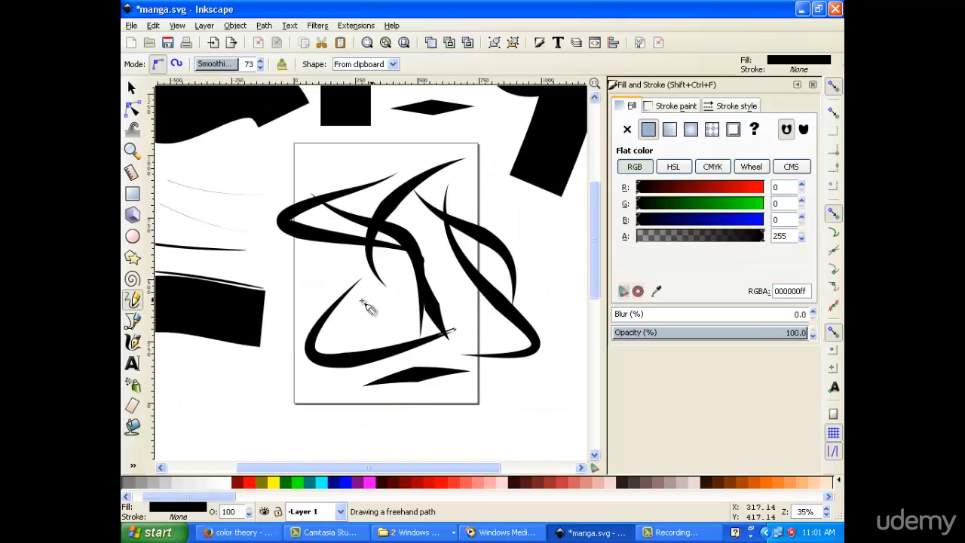
{"action": "scroll", "coordinate": [413, 304], "scroll_direction": "down", "scroll_amount": 2}
{"action": "left_click_drag", "start_coordinate": [262, 356], "coordinate": [404, 409]}
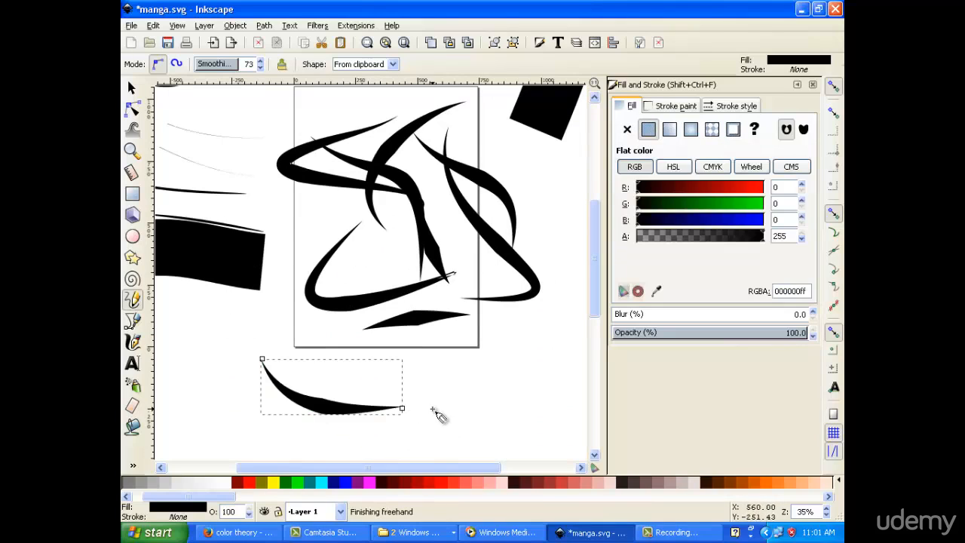
{"action": "left_click_drag", "start_coordinate": [518, 388], "coordinate": [361, 381]}
{"action": "left_click_drag", "start_coordinate": [475, 414], "coordinate": [508, 413]}
{"action": "mouse_move", "coordinate": [517, 330]}
{"action": "left_mouse_down"}
{"action": "mouse_move", "coordinate": [336, 435]}
{"action": "mouse_move", "coordinate": [123, 447]}
{"action": "mouse_move", "coordinate": [140, 363]}
{"action": "mouse_move", "coordinate": [297, 369]}
{"action": "left_mouse_up"}
Step: Draw four curved tapered strokes fanning upward from one shared point above the single straight stroke to start a brush tip
{"action": "scroll", "coordinate": [377, 305], "scroll_direction": "up", "scroll_amount": 5}
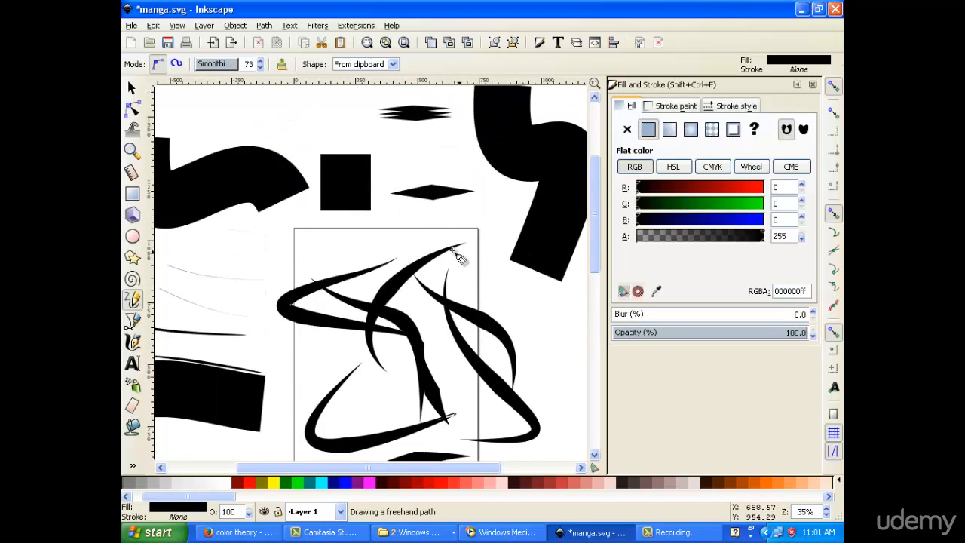
{"action": "scroll", "coordinate": [379, 309], "scroll_direction": "down", "scroll_amount": 3}
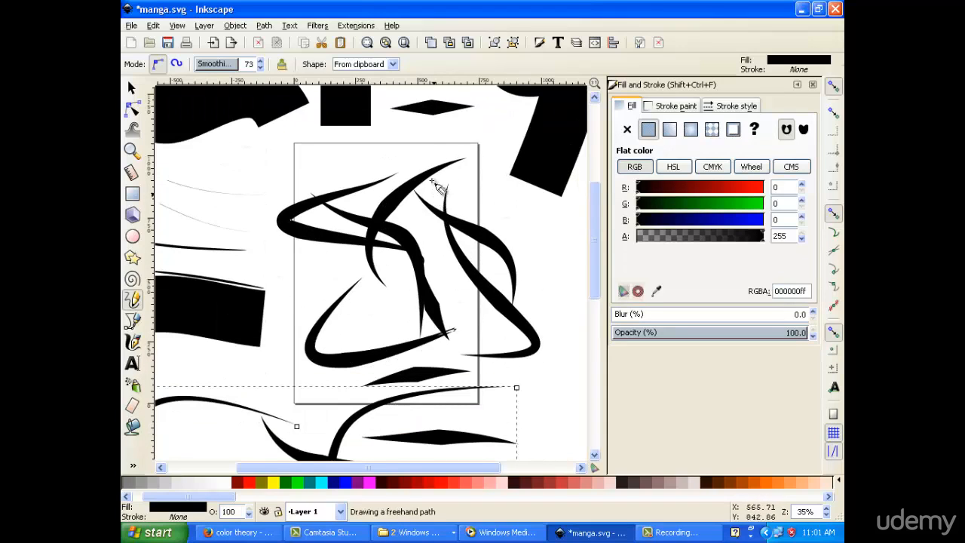
{"action": "scroll", "coordinate": [437, 251], "scroll_direction": "up", "scroll_amount": 15}
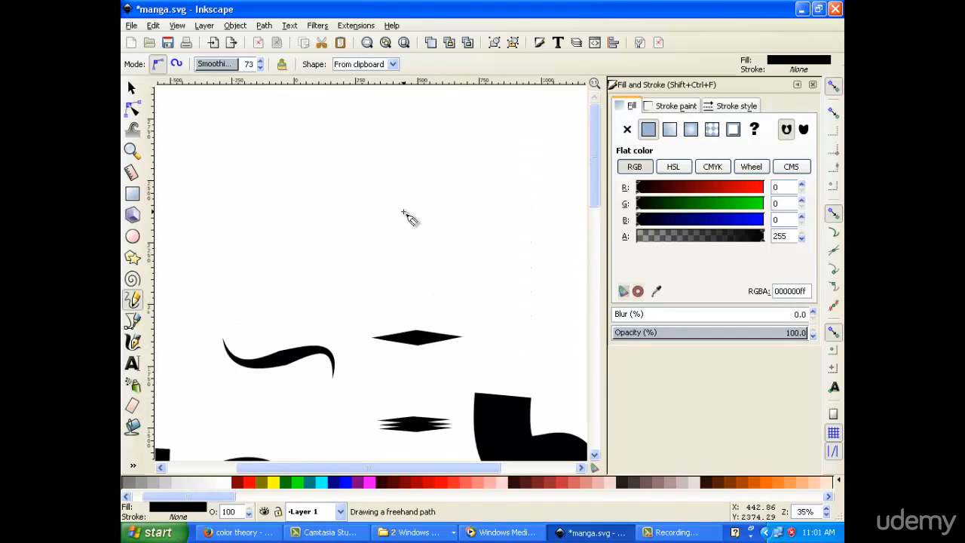
{"action": "scroll", "coordinate": [407, 181], "scroll_direction": "down", "scroll_amount": 5}
{"action": "mouse_move", "coordinate": [486, 258]}
{"action": "left_mouse_down"}
{"action": "mouse_move", "coordinate": [442, 207]}
{"action": "mouse_move", "coordinate": [413, 138]}
{"action": "left_mouse_up"}
{"action": "mouse_move", "coordinate": [487, 257]}
{"action": "left_mouse_down"}
{"action": "mouse_move", "coordinate": [345, 188]}
{"action": "mouse_move", "coordinate": [331, 148]}
{"action": "left_mouse_up"}
{"action": "mouse_move", "coordinate": [486, 257]}
{"action": "left_mouse_down"}
{"action": "mouse_move", "coordinate": [512, 231]}
{"action": "mouse_move", "coordinate": [445, 112]}
{"action": "mouse_move", "coordinate": [509, 253]}
{"action": "mouse_move", "coordinate": [493, 254]}
{"action": "mouse_move", "coordinate": [424, 134]}
{"action": "mouse_move", "coordinate": [452, 217]}
{"action": "mouse_move", "coordinate": [486, 255]}
{"action": "left_mouse_up"}
{"action": "scroll", "coordinate": [467, 269], "scroll_direction": "up", "scroll_amount": 4}
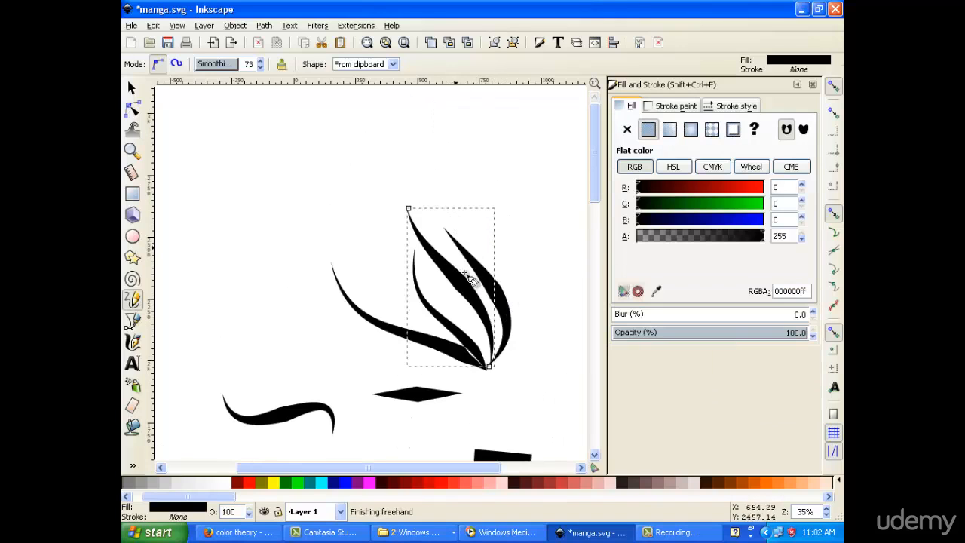
Step: Add longer tapered strands around the fan to outline the brush tip, and close its upper end with an arc
{"action": "mouse_move", "coordinate": [486, 364]}
{"action": "left_mouse_down"}
{"action": "mouse_move", "coordinate": [448, 328]}
{"action": "mouse_move", "coordinate": [362, 155]}
{"action": "mouse_move", "coordinate": [444, 341]}
{"action": "mouse_move", "coordinate": [495, 355]}
{"action": "mouse_move", "coordinate": [387, 144]}
{"action": "mouse_move", "coordinate": [483, 362]}
{"action": "mouse_move", "coordinate": [323, 222]}
{"action": "mouse_move", "coordinate": [426, 327]}
{"action": "mouse_move", "coordinate": [481, 365]}
{"action": "mouse_move", "coordinate": [391, 345]}
{"action": "mouse_move", "coordinate": [302, 168]}
{"action": "mouse_move", "coordinate": [315, 211]}
{"action": "left_mouse_up"}
{"action": "scroll", "coordinate": [367, 183], "scroll_direction": "up", "scroll_amount": 4}
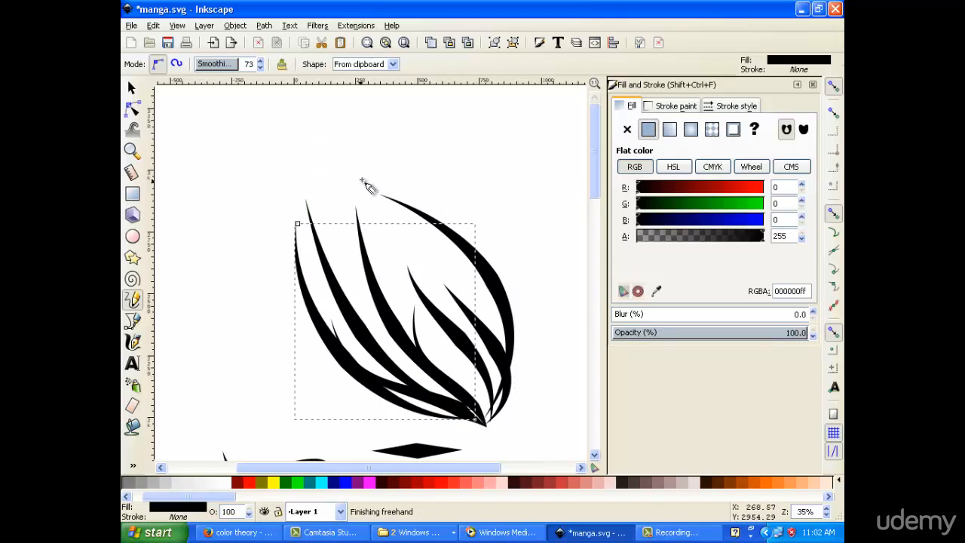
{"action": "left_click_drag", "start_coordinate": [361, 171], "coordinate": [360, 188]}
{"action": "mouse_move", "coordinate": [383, 253]}
{"action": "left_mouse_down"}
{"action": "mouse_move", "coordinate": [327, 276]}
{"action": "mouse_move", "coordinate": [301, 313]}
{"action": "mouse_move", "coordinate": [312, 269]}
{"action": "left_mouse_up"}
{"action": "scroll", "coordinate": [339, 279], "scroll_direction": "up", "scroll_amount": 4}
{"action": "scroll", "coordinate": [341, 281], "scroll_direction": "down", "scroll_amount": 4}
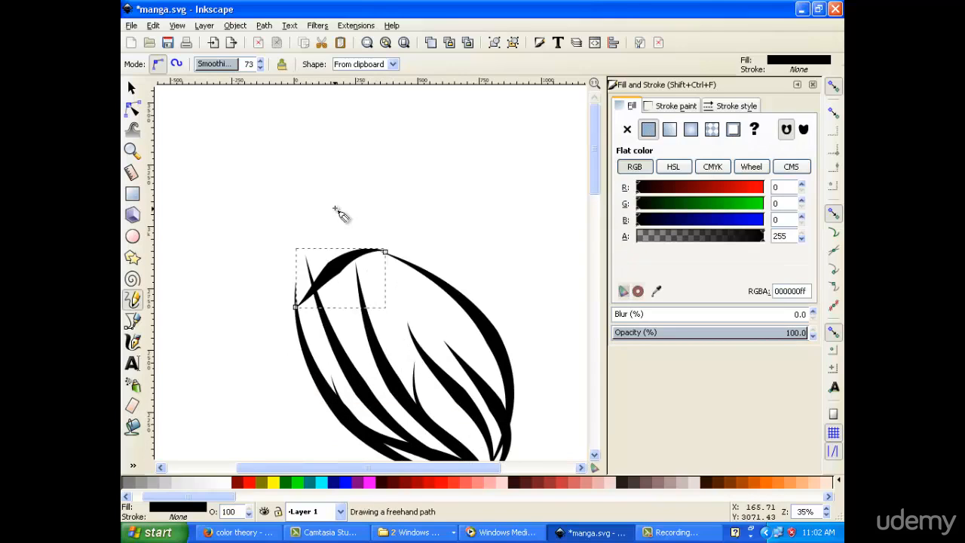
Step: Draw the brush handle above the brush tip with two long tapered strokes, the outer one curving over its end
{"action": "key", "text": "minus"}
{"action": "key", "text": "minus"}
{"action": "key", "text": "minus"}
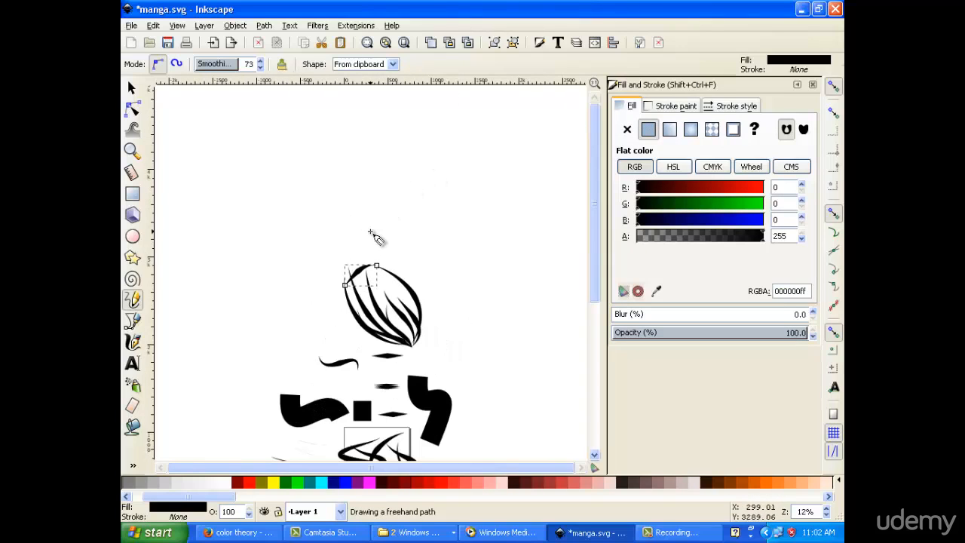
{"action": "scroll", "coordinate": [369, 308], "scroll_direction": "up", "scroll_amount": 1}
{"action": "left_click_drag", "start_coordinate": [352, 266], "coordinate": [333, 189]}
{"action": "mouse_move", "coordinate": [344, 313]}
{"action": "left_mouse_down"}
{"action": "mouse_move", "coordinate": [331, 300]}
{"action": "mouse_move", "coordinate": [310, 197]}
{"action": "mouse_move", "coordinate": [325, 175]}
{"action": "mouse_move", "coordinate": [337, 218]}
{"action": "left_mouse_up"}
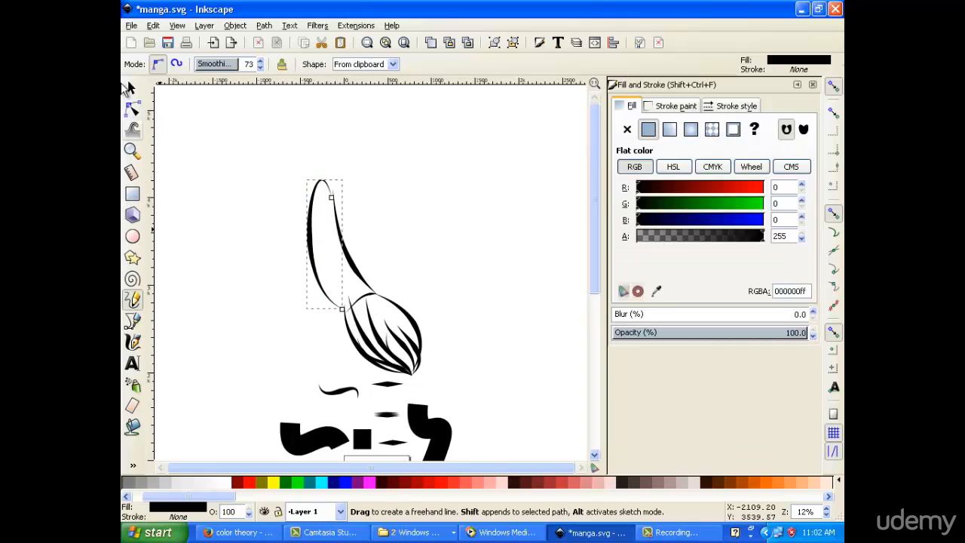
Step: Scale the inner bristle strand that pokes past the brush tip's arc down to about 646 by 721 px
{"action": "left_click", "coordinate": [131, 88]}
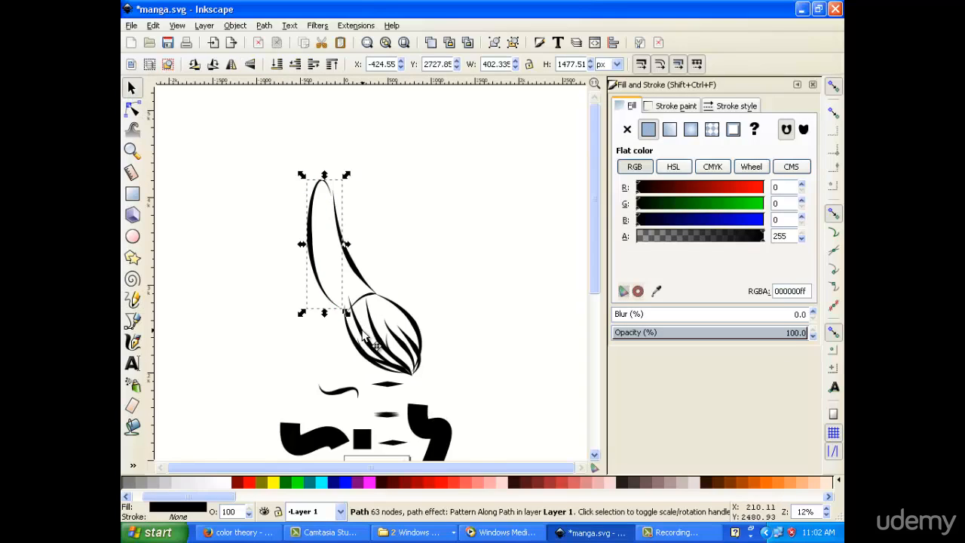
{"action": "left_click", "coordinate": [369, 339]}
{"action": "left_click_drag", "start_coordinate": [348, 295], "coordinate": [352, 307]}
{"action": "left_click", "coordinate": [131, 88]}
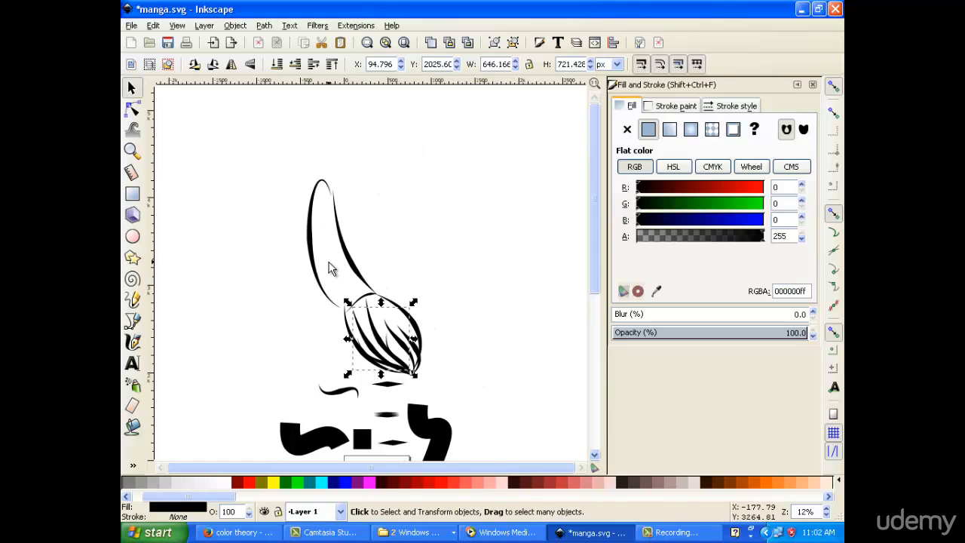
Step: Place the thick wavy stroke at the brush's point, stretched to about 1547 by 388 px, and move the other thick stroke onto the black square
{"action": "scroll", "coordinate": [425, 334], "scroll_direction": "down", "scroll_amount": 3}
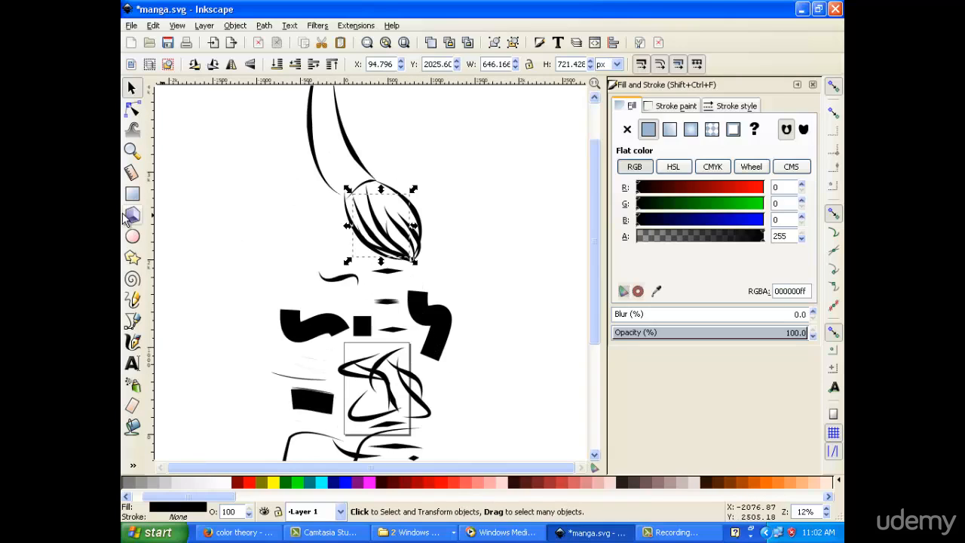
{"action": "scroll", "coordinate": [226, 226], "scroll_direction": "up", "scroll_amount": 2}
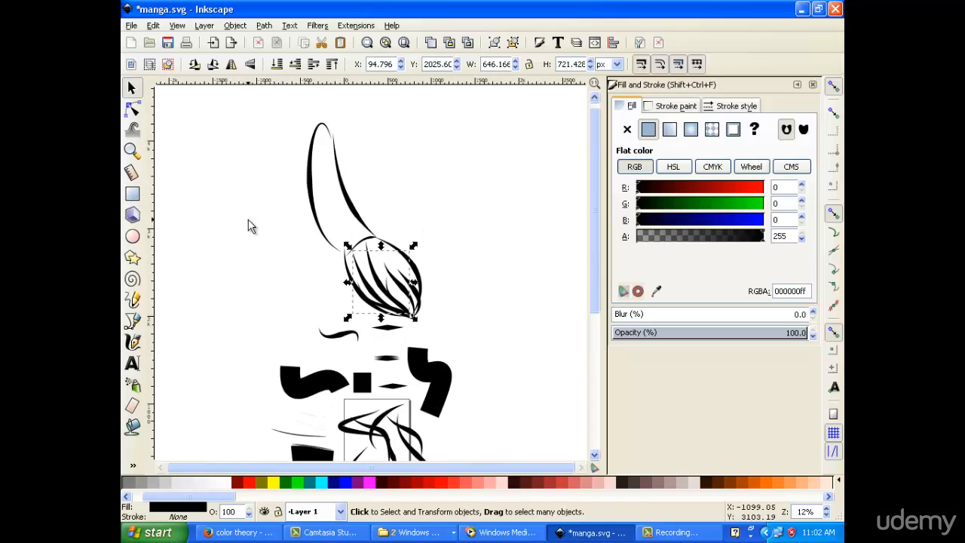
{"action": "mouse_move", "coordinate": [317, 387]}
{"action": "left_mouse_down"}
{"action": "mouse_move", "coordinate": [437, 325]}
{"action": "mouse_move", "coordinate": [583, 320]}
{"action": "left_mouse_up"}
{"action": "left_click_drag", "start_coordinate": [446, 331], "coordinate": [425, 347]}
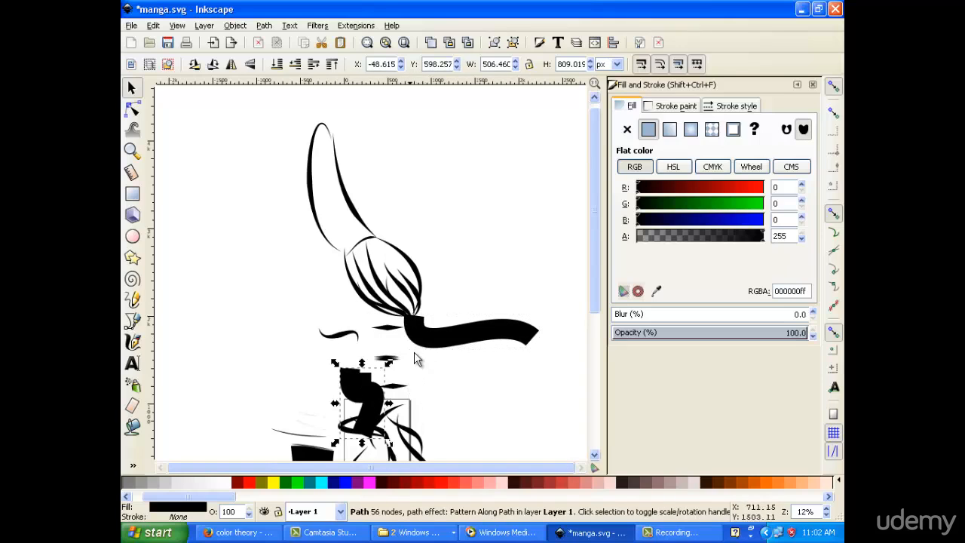
{"action": "left_click_drag", "start_coordinate": [417, 331], "coordinate": [416, 333]}
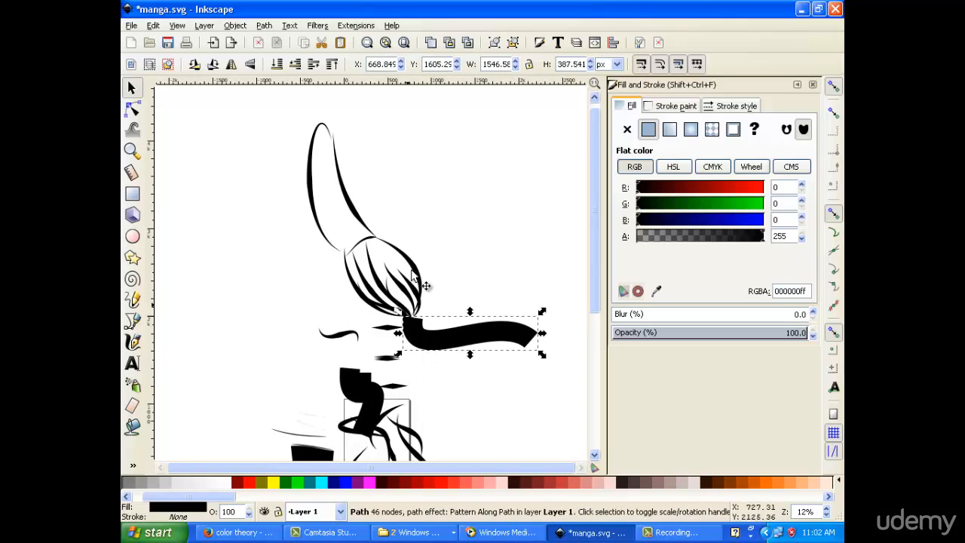